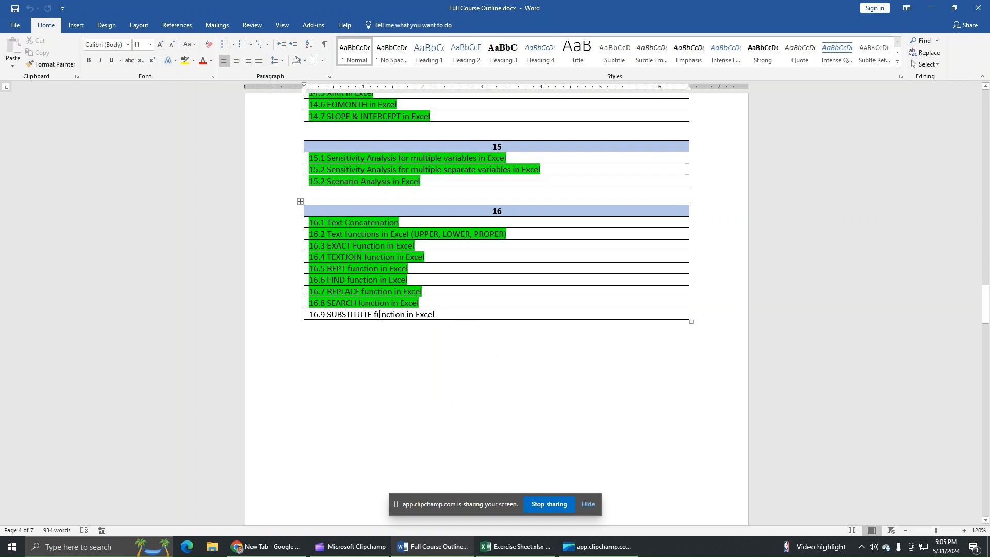
- Switch to the Exercise Sheet workbook in Excel and bring the SUBSTITUTE table on sheet 16 into view
{"action": "left_click", "coordinate": [515, 546]}
{"action": "left_click", "coordinate": [976, 519]}
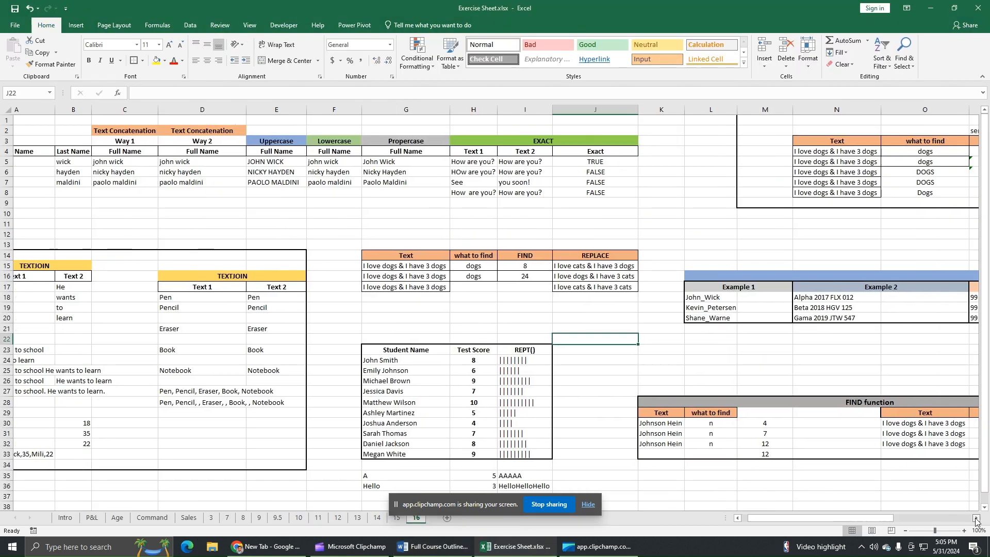
{"action": "left_click", "coordinate": [976, 518]}
{"action": "left_click", "coordinate": [976, 518]}
{"action": "left_click", "coordinate": [976, 519]}
{"action": "left_click", "coordinate": [975, 518]}
{"action": "left_click", "coordinate": [976, 518]}
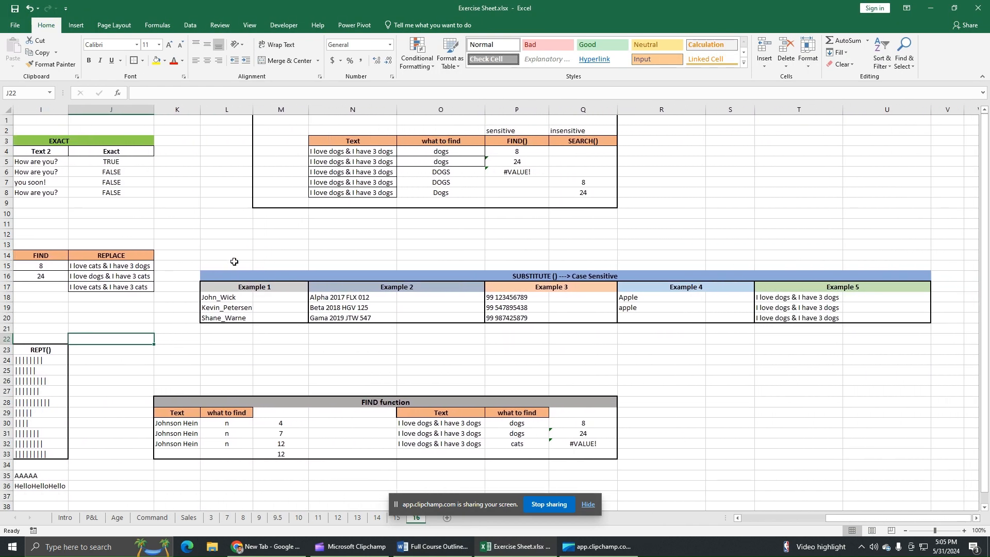
- Examine the SUBSTITUTE table's heading and its five example blocks
{"action": "left_click_drag", "start_coordinate": [241, 287], "coordinate": [850, 317]}
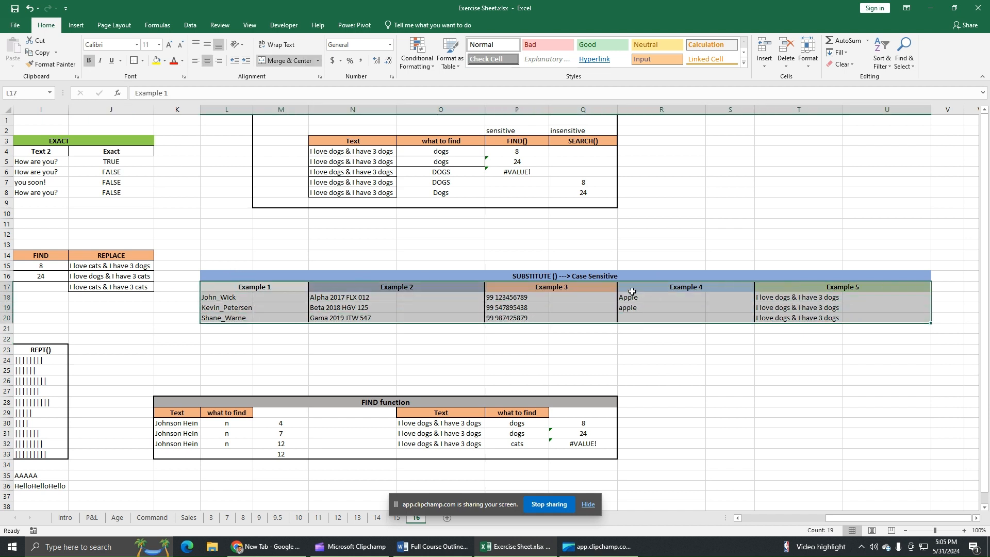
{"action": "left_click", "coordinate": [606, 277]}
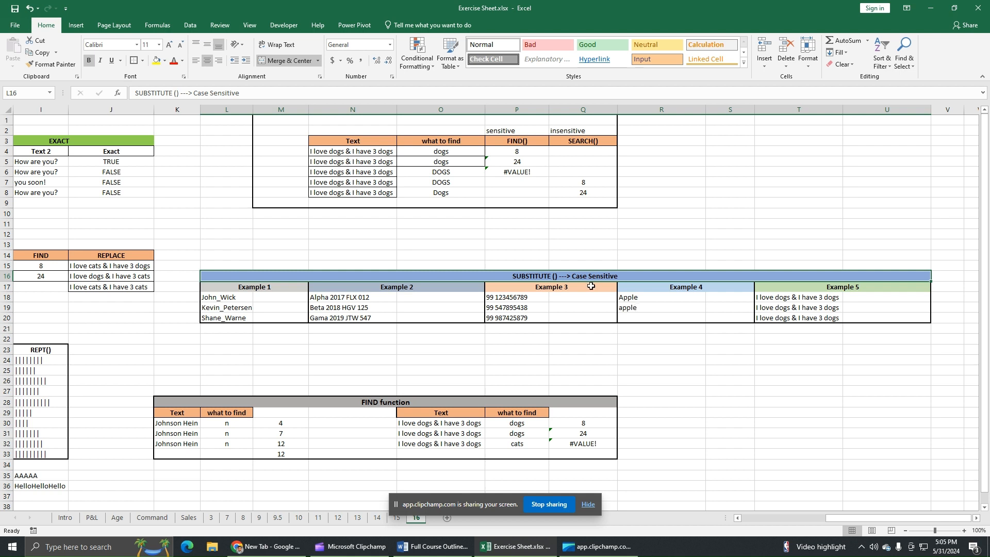
{"action": "left_click", "coordinate": [282, 290]}
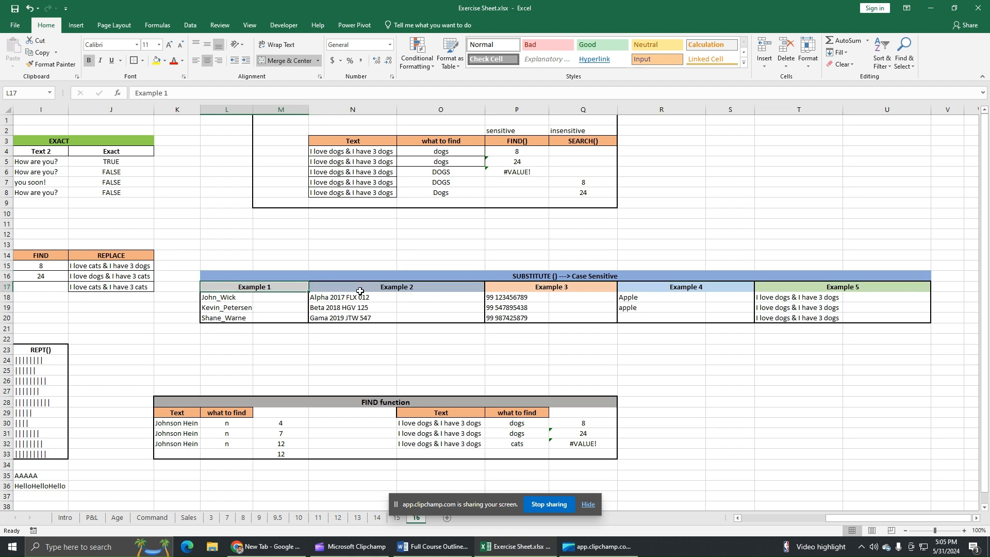
{"action": "left_click", "coordinate": [361, 290]}
{"action": "left_click", "coordinate": [524, 296]}
{"action": "left_click", "coordinate": [656, 285]}
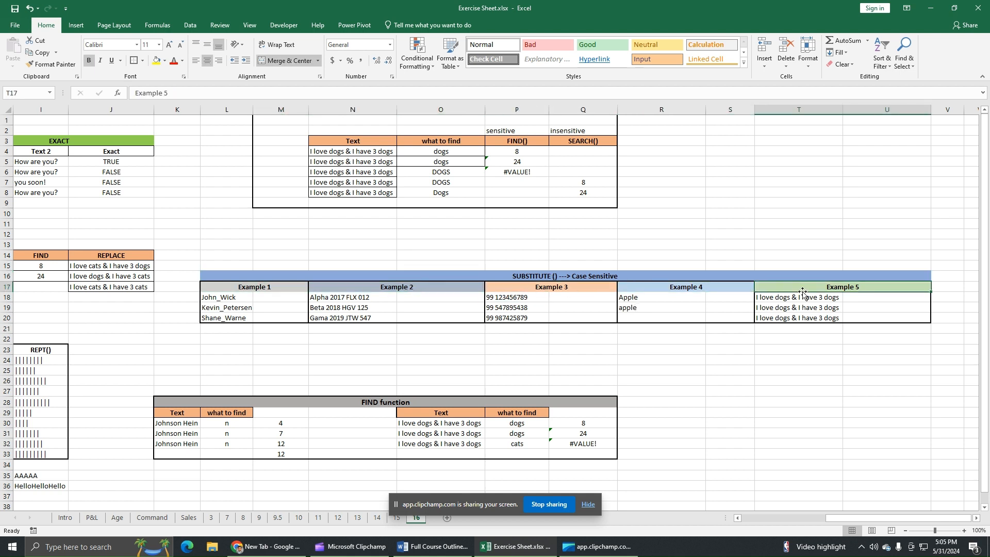
{"action": "left_click", "coordinate": [789, 290]}
{"action": "left_click", "coordinate": [572, 278]}
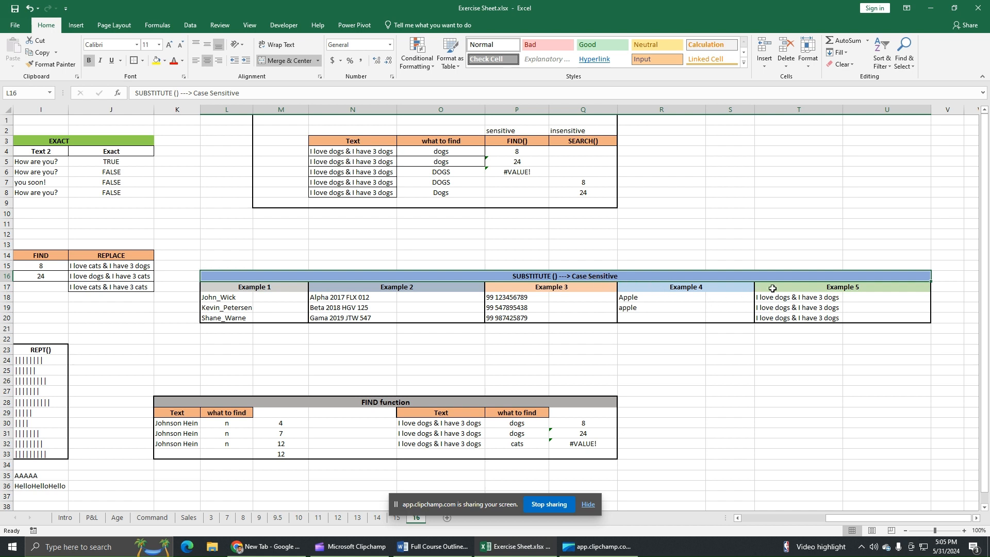
- Enter =SUBSTITUTE(L18,"_"," ") in M18 to replace the underscore with a space, and fill it down to M20
{"action": "left_click", "coordinate": [293, 299]}
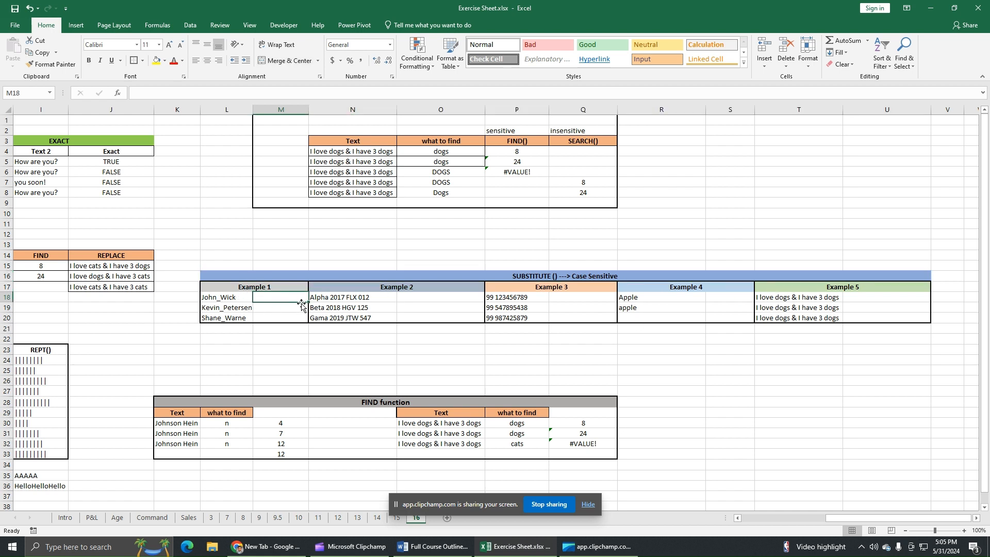
{"action": "left_click", "coordinate": [238, 298]}
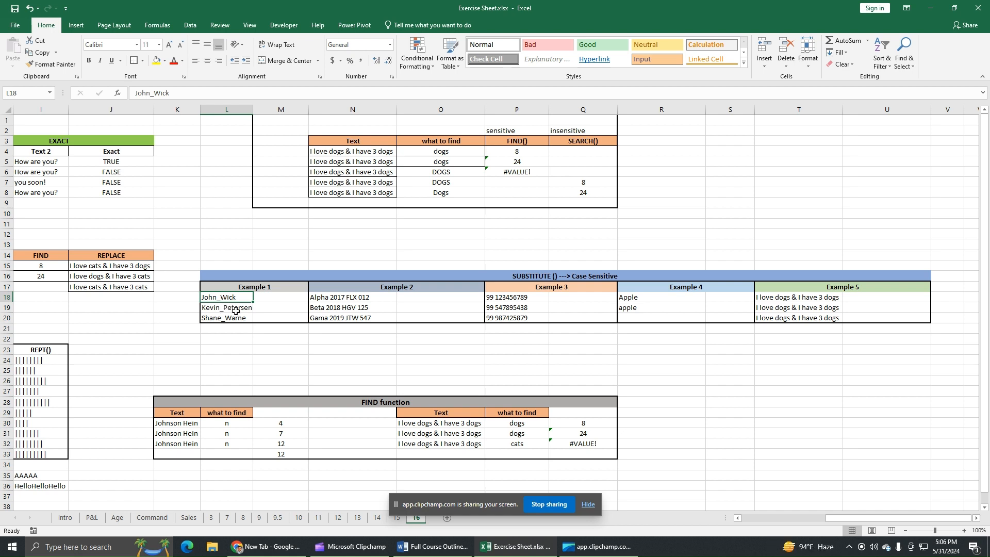
{"action": "left_click", "coordinate": [297, 300]}
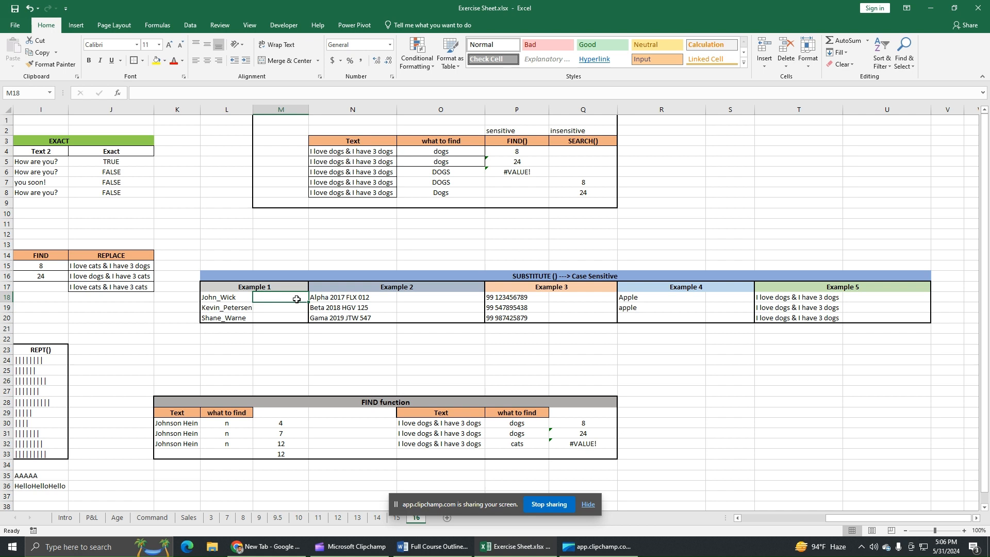
{"action": "type", "text": "=SUBS"}
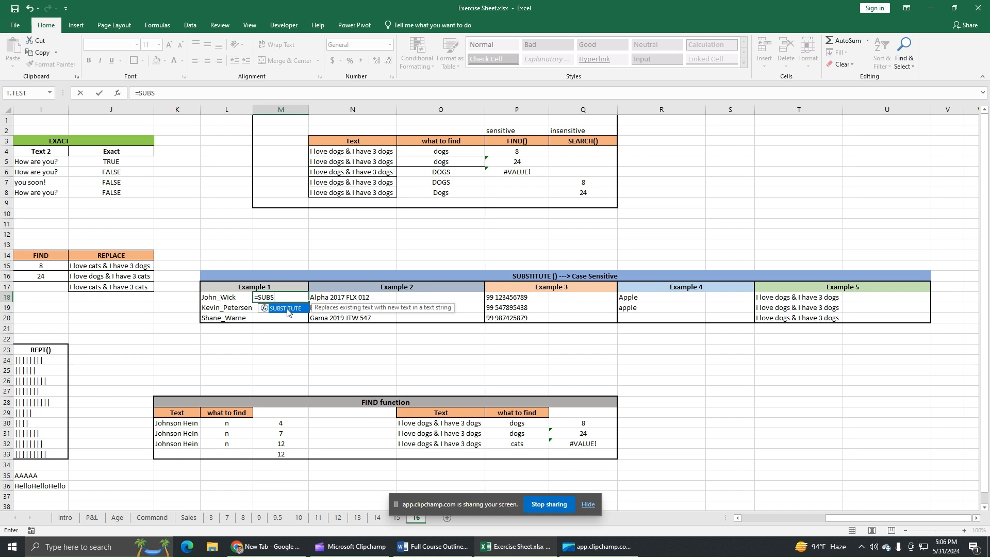
{"action": "double_click", "coordinate": [290, 309]}
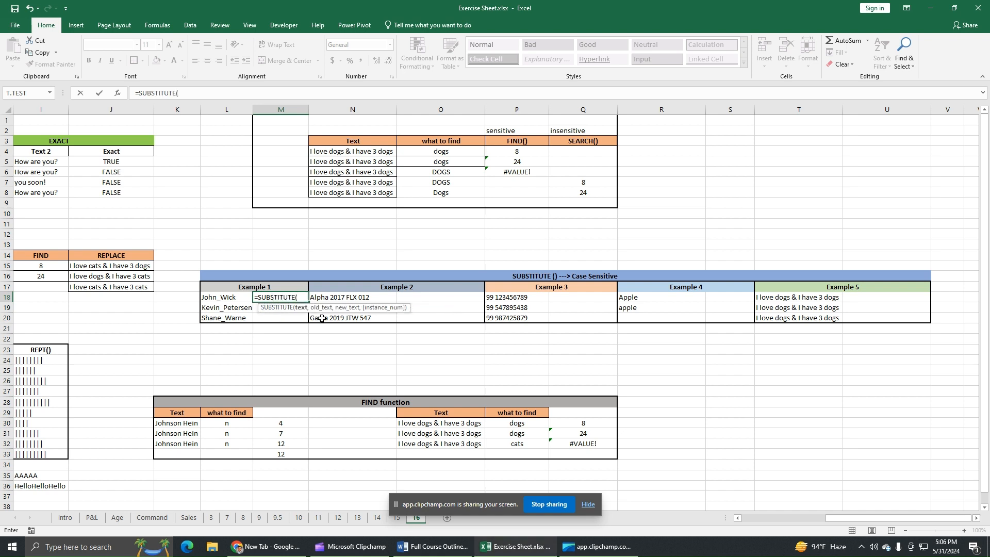
{"action": "left_click", "coordinate": [234, 298]}
{"action": "type", "text": ",\"_"}
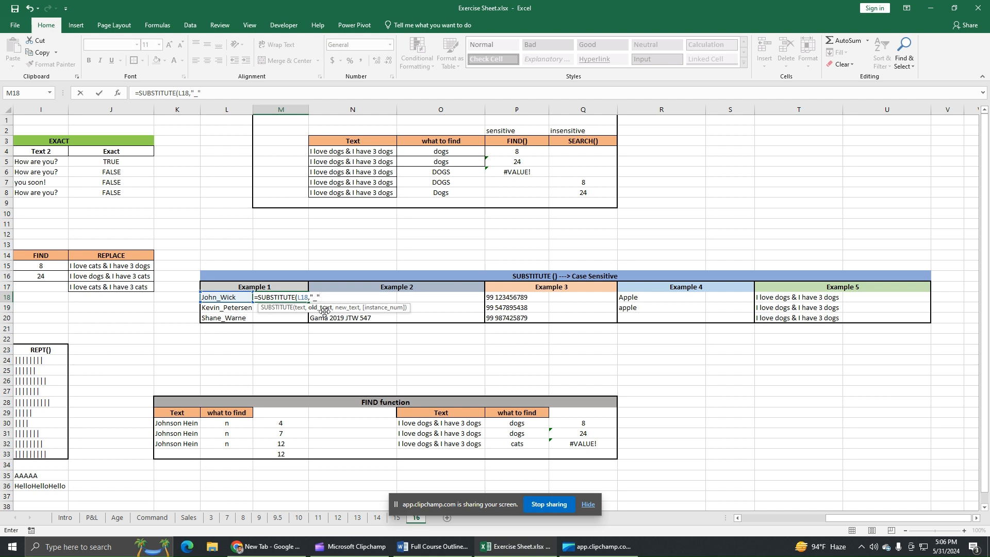
{"action": "type", "text": ","}
{"action": "type", "text": "\" \","}
{"action": "key", "text": "BackSpace"}
{"action": "type", "text": ")"}
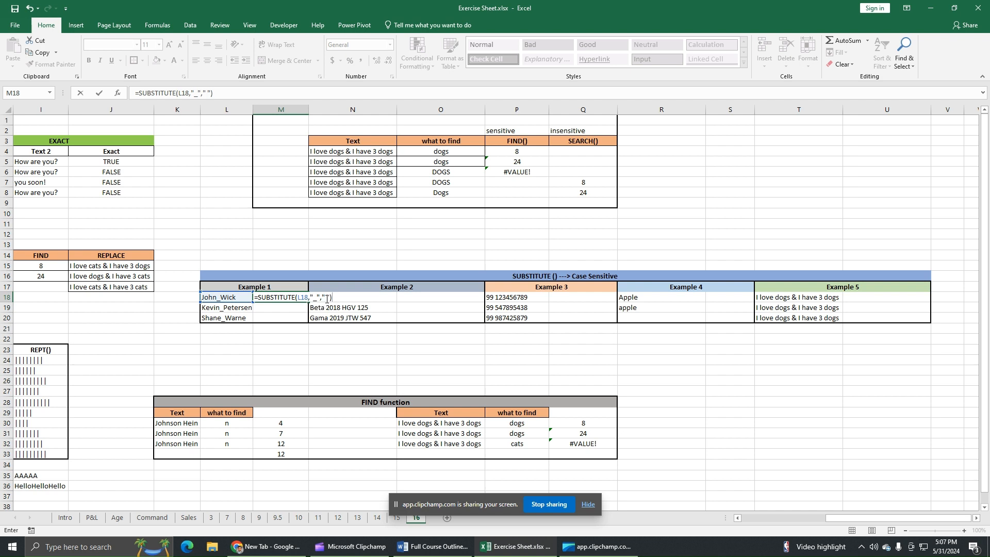
{"action": "left_click", "coordinate": [230, 95]}
{"action": "key", "text": "Return"}
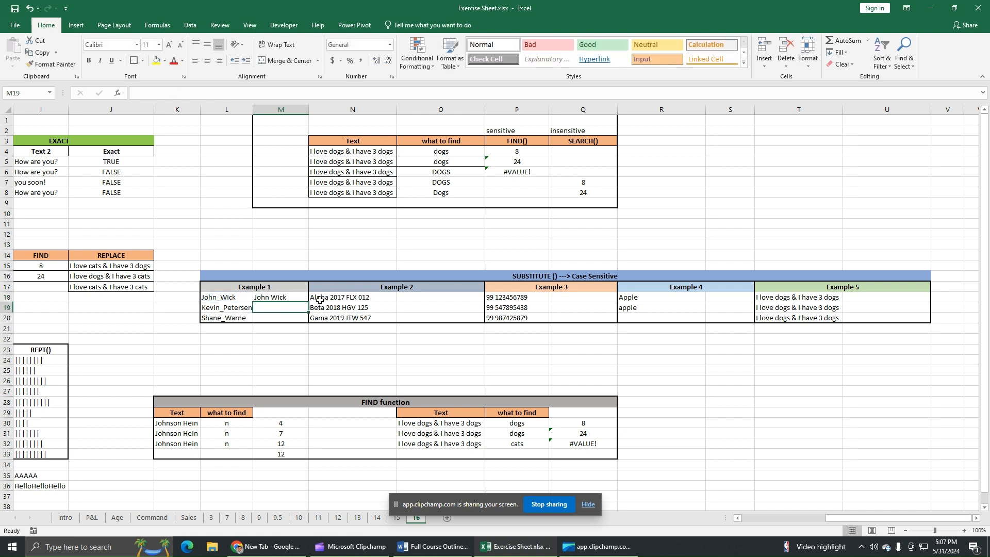
{"action": "left_click", "coordinate": [303, 299]}
{"action": "left_click_drag", "start_coordinate": [308, 303], "coordinate": [306, 317]}
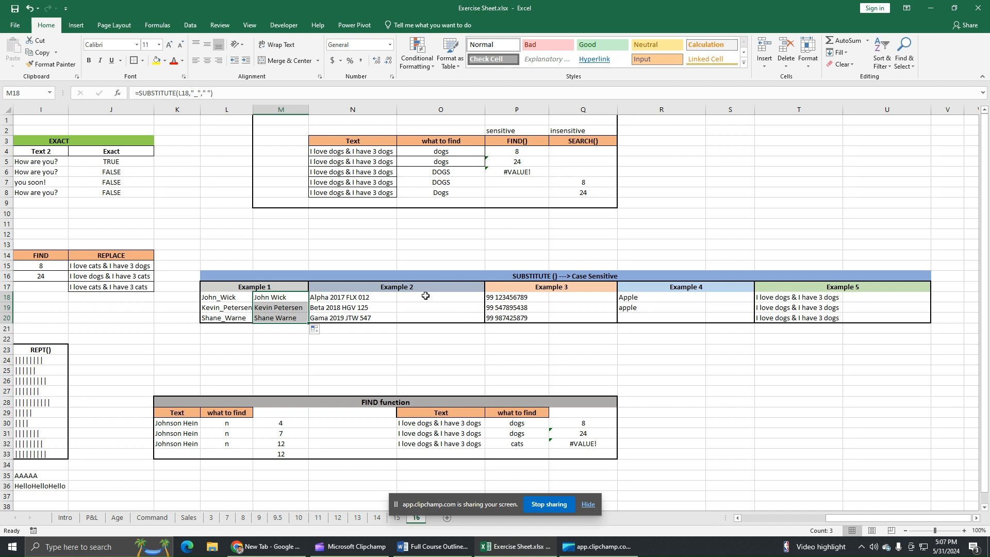
- Enter =SUBSTITUTE(N18," ","-") in O18 for Example 2, and fill it down to O20
{"action": "left_click", "coordinate": [387, 288]}
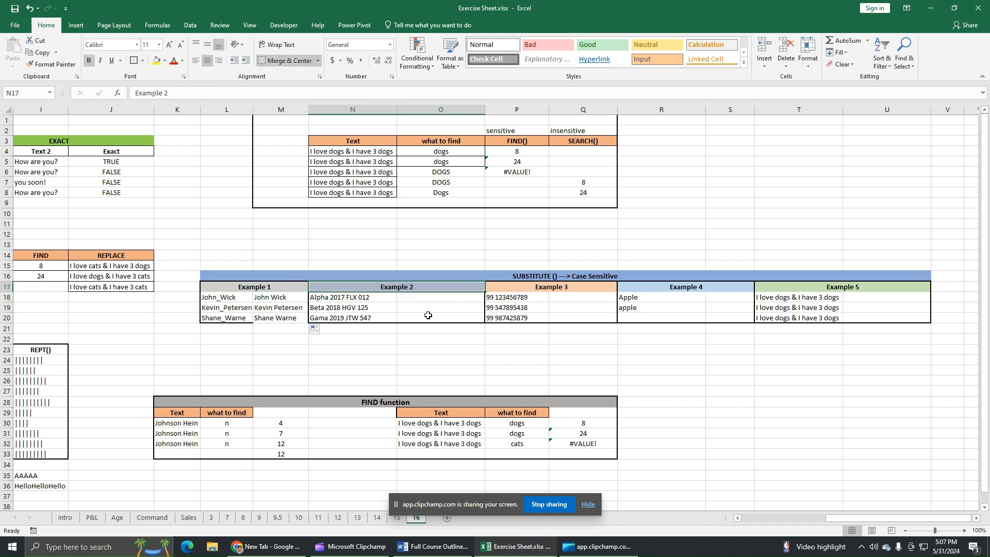
{"action": "left_click", "coordinate": [384, 300]}
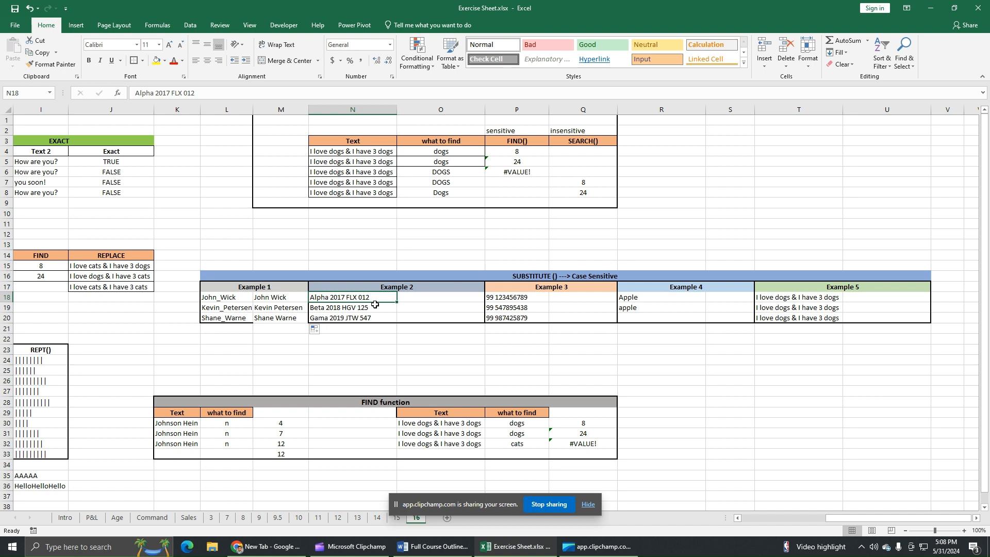
{"action": "left_click", "coordinate": [417, 299]}
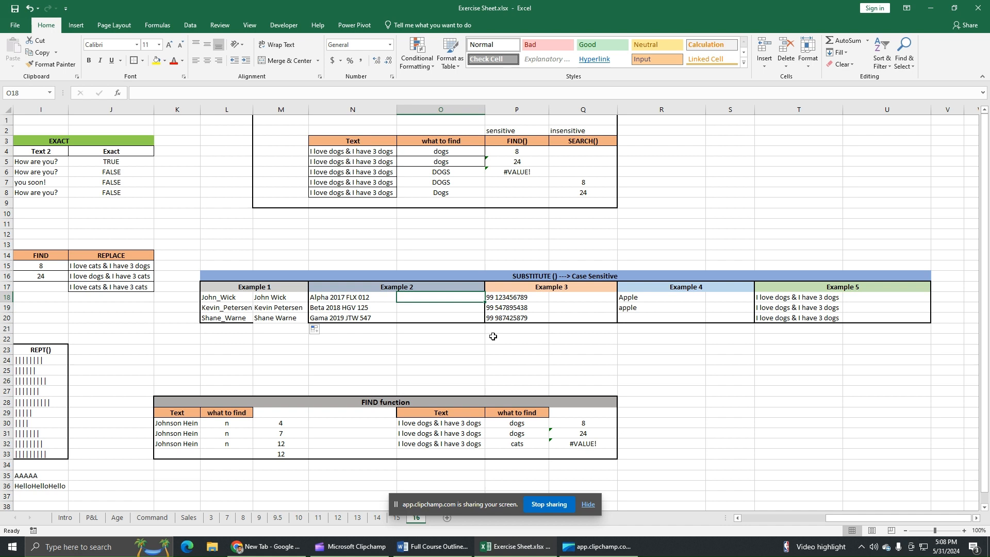
{"action": "type", "text": "=SUBS"}
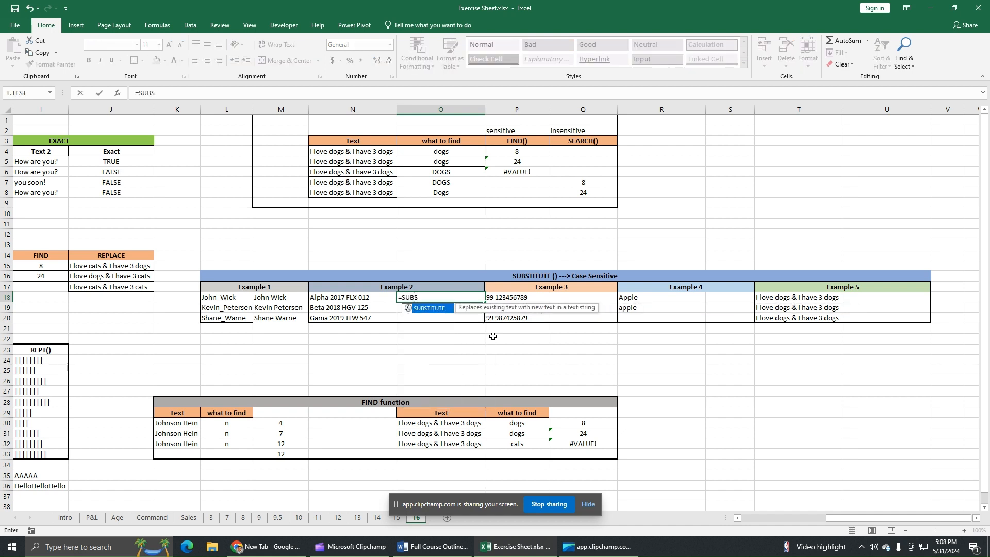
{"action": "double_click", "coordinate": [421, 310]}
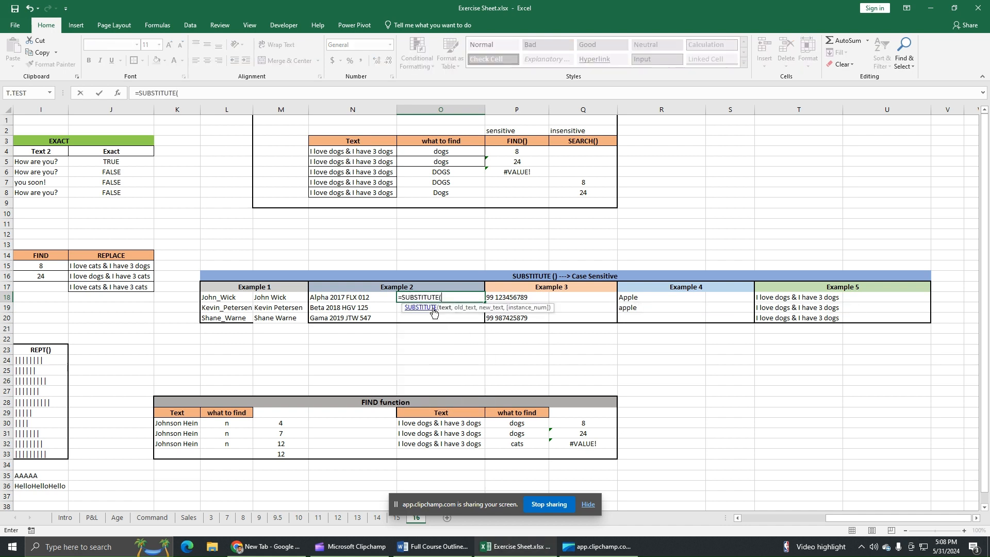
{"action": "left_click", "coordinate": [363, 298]}
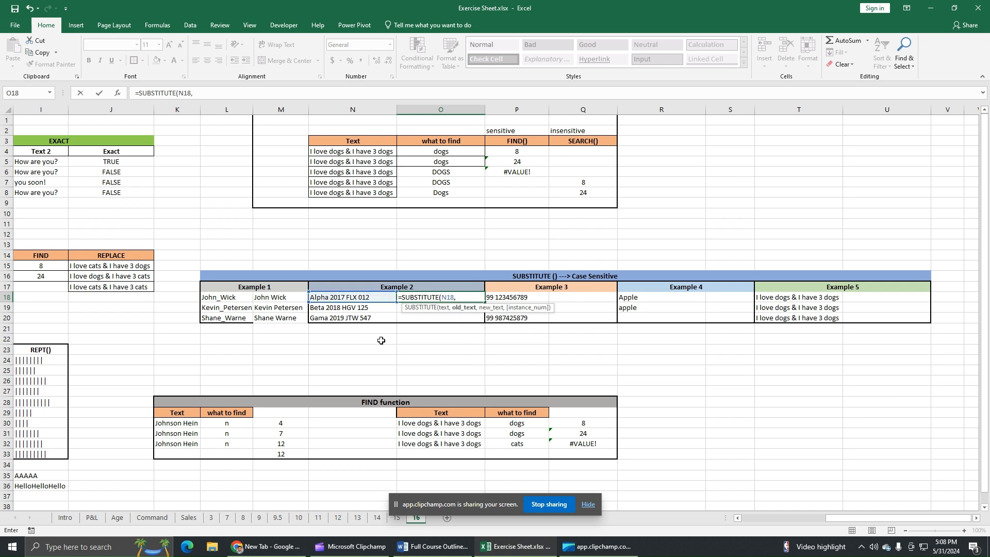
{"action": "type", "text": "\" \",\"-\")"}
{"action": "key", "text": "Return"}
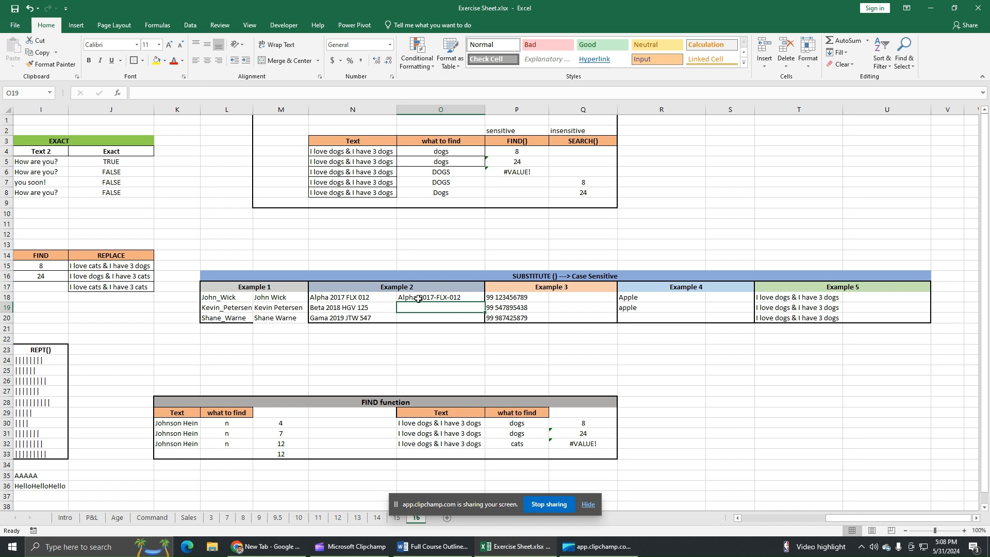
{"action": "left_click", "coordinate": [434, 298]}
{"action": "left_click_drag", "start_coordinate": [485, 304], "coordinate": [482, 325]}
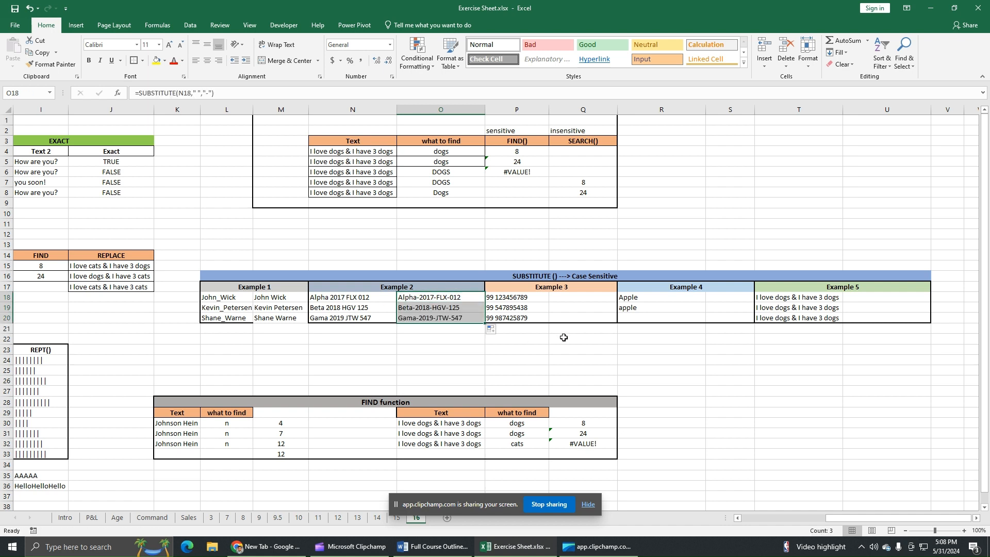
- Enter =SUBSTITUTE(P18,"99","+99") in Q18 for Example 3, and fill it down to Q20
{"action": "left_click", "coordinate": [570, 289]}
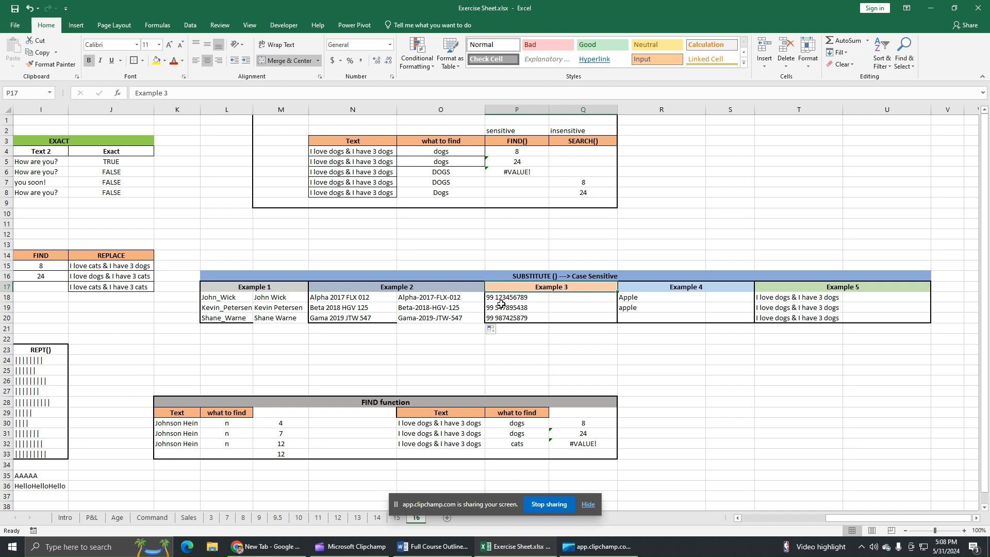
{"action": "left_click_drag", "start_coordinate": [525, 299], "coordinate": [531, 316]}
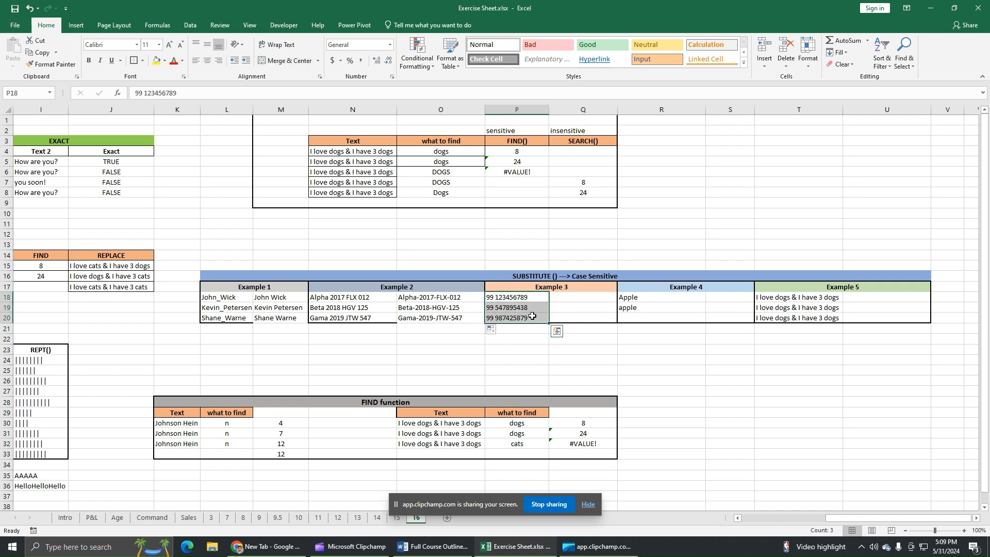
{"action": "left_click", "coordinate": [517, 301]}
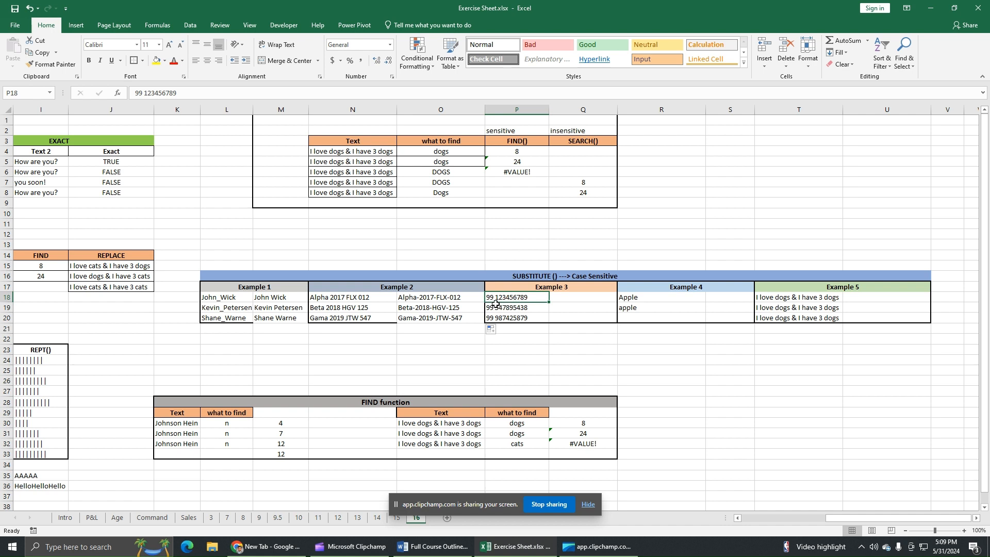
{"action": "left_click", "coordinate": [563, 302]}
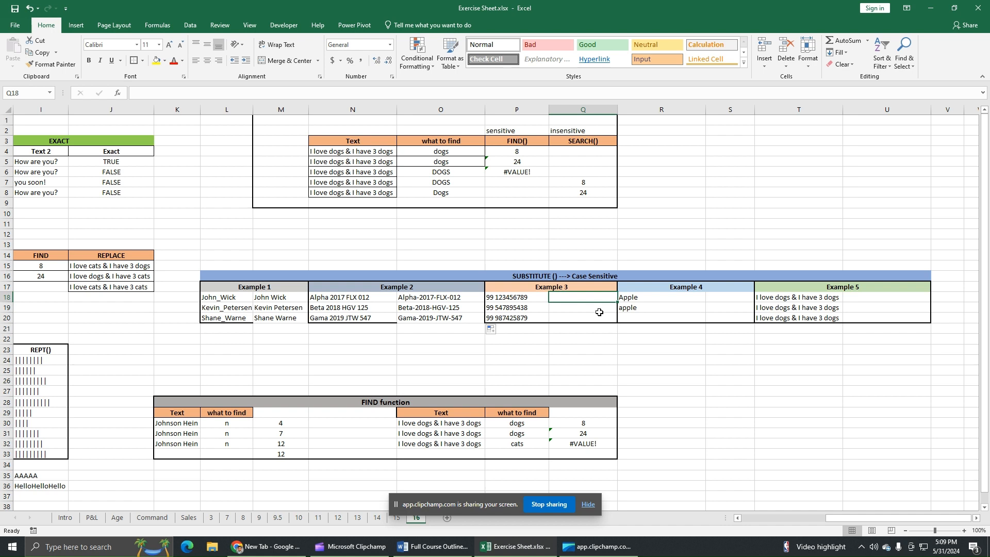
{"action": "type", "text": "=SUBS"}
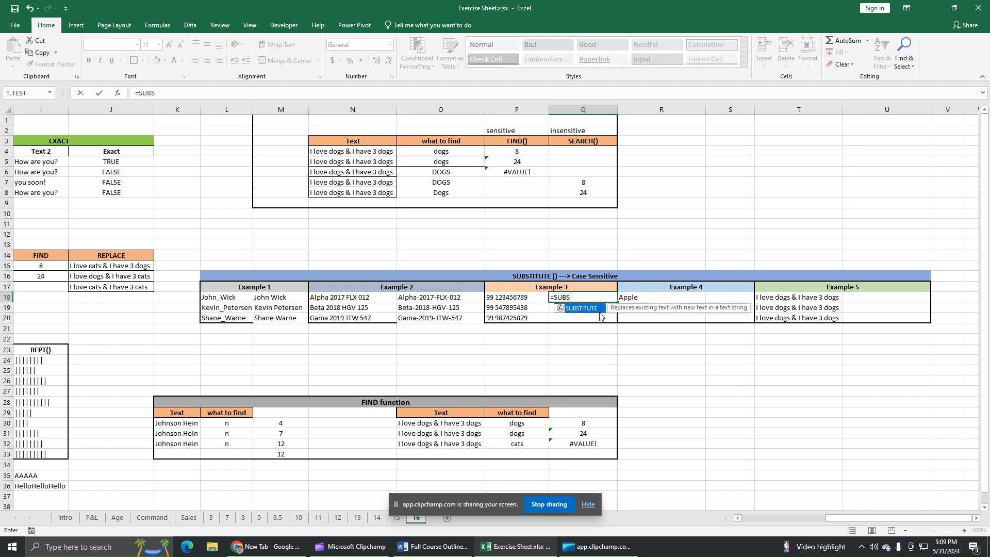
{"action": "key", "text": "Tab"}
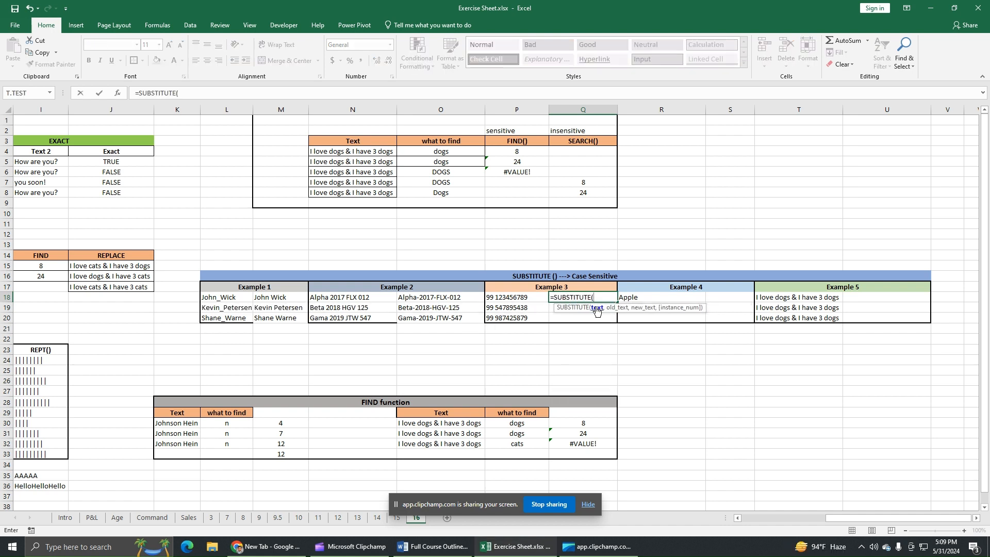
{"action": "left_click", "coordinate": [512, 299]}
{"action": "type", "text": ",99"}
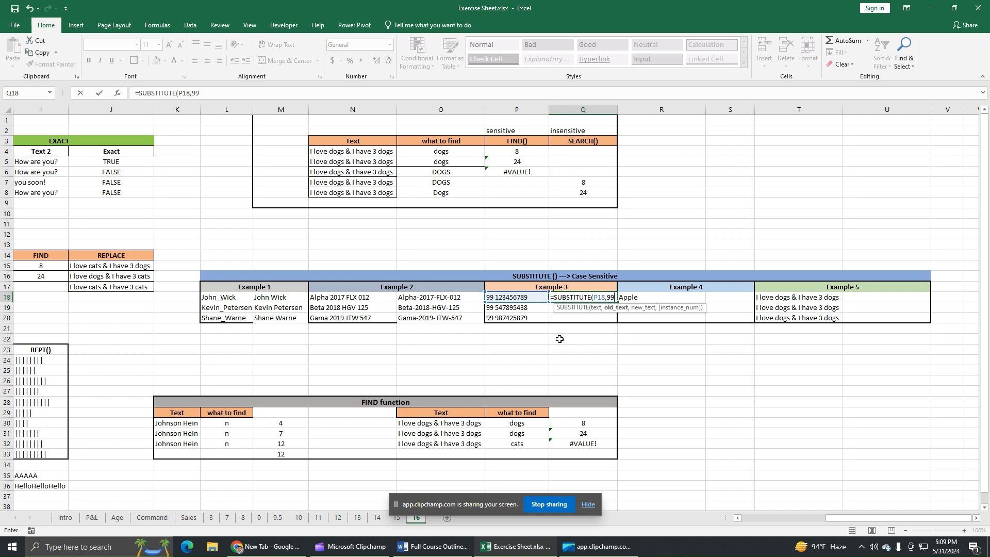
{"action": "key", "text": "BackSpace"}
{"action": "key", "text": "BackSpace"}
{"action": "type", "text": "\"99\",\"+99\""}
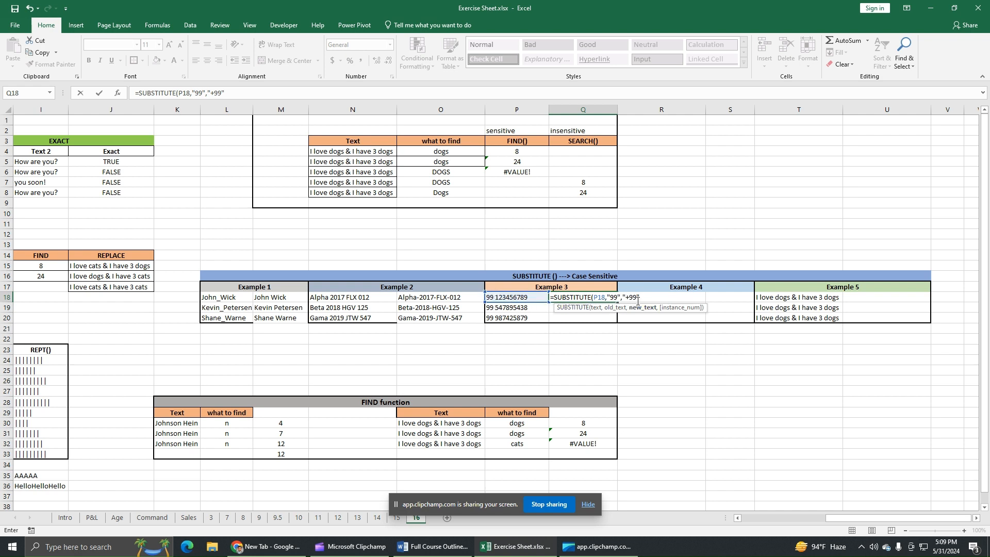
{"action": "type", "text": ")"}
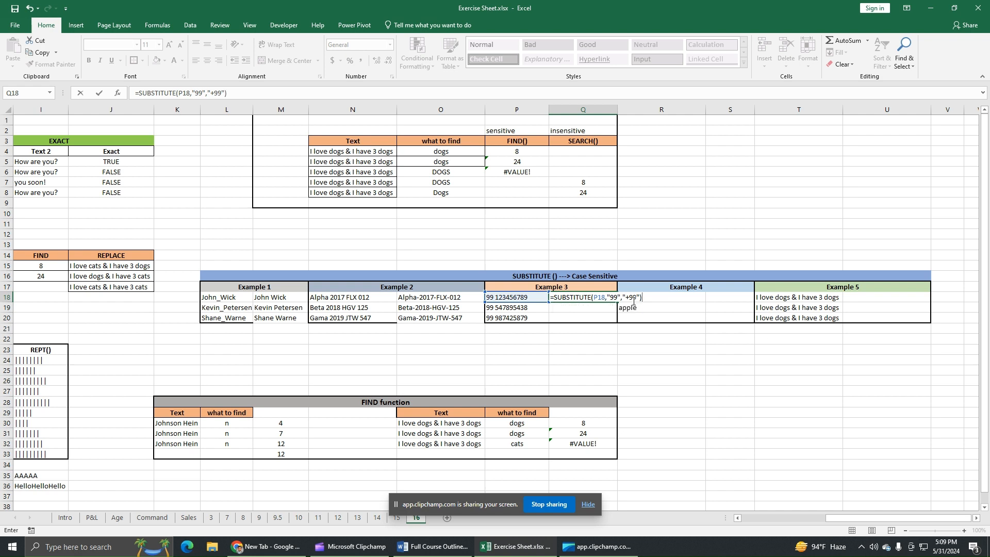
{"action": "left_click", "coordinate": [257, 95]}
{"action": "key", "text": "Return"}
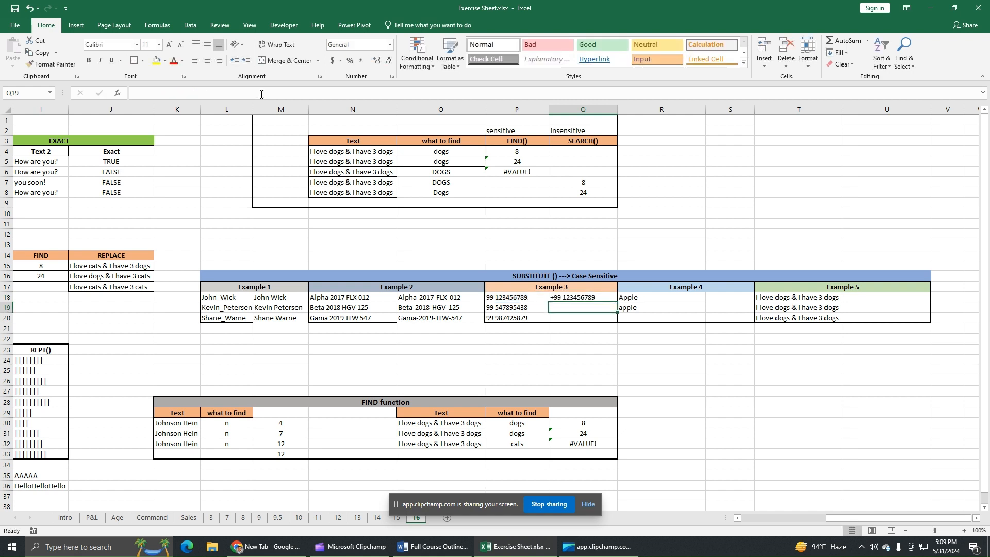
{"action": "left_click", "coordinate": [593, 298]}
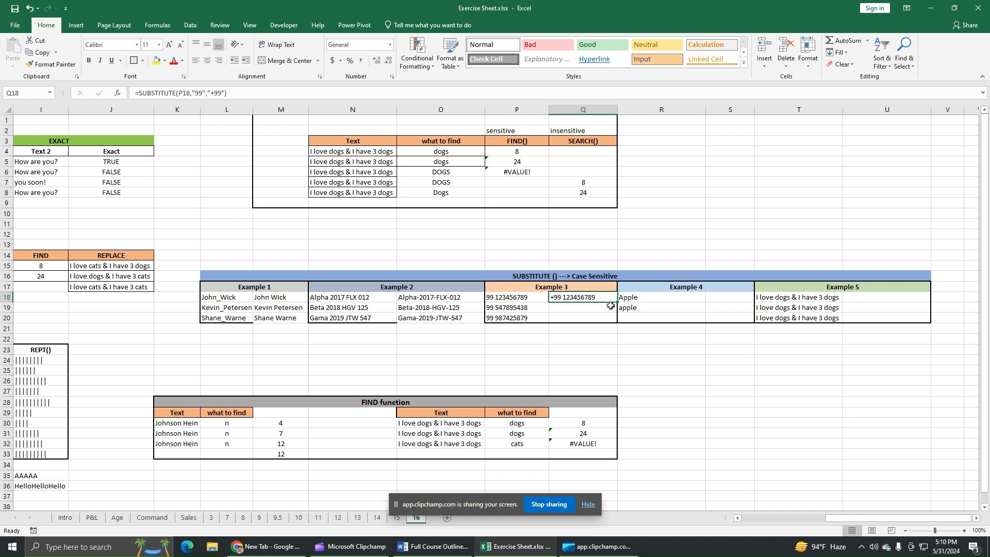
{"action": "left_click_drag", "start_coordinate": [617, 303], "coordinate": [614, 320]}
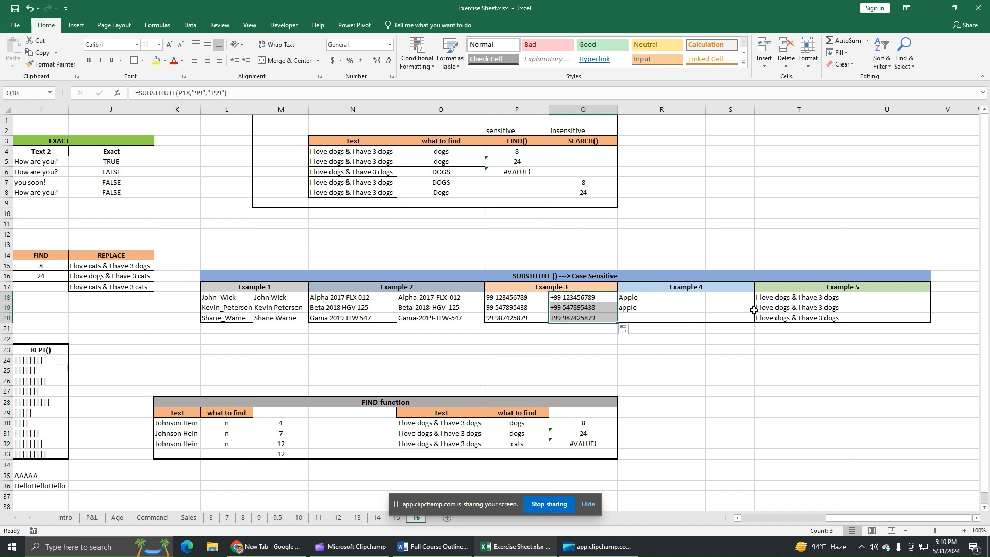
- Enter =SUBSTITUTE(R18,"apple","orange") in S18 for Example 4, and fill it down to S19
{"action": "left_click", "coordinate": [739, 299]}
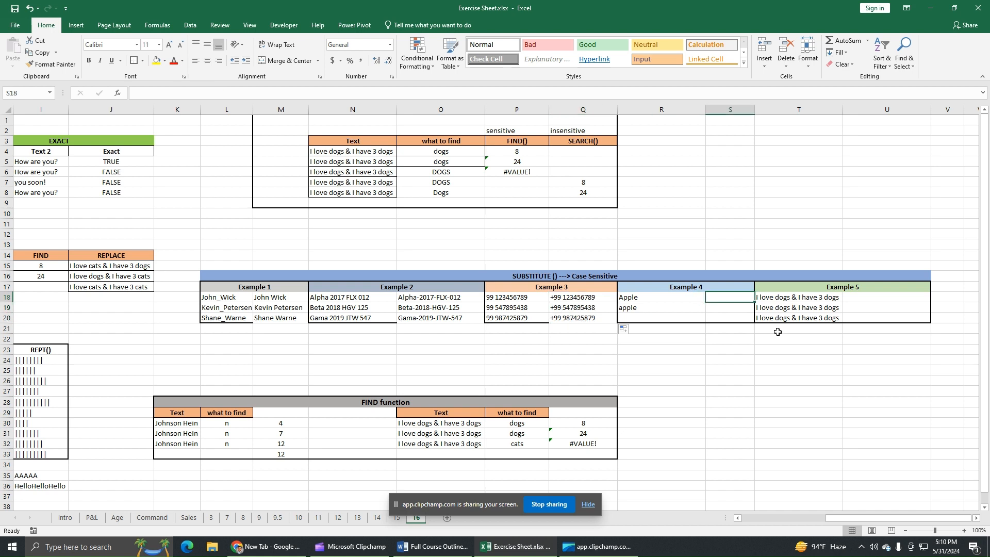
{"action": "left_click_drag", "start_coordinate": [734, 287], "coordinate": [770, 314]}
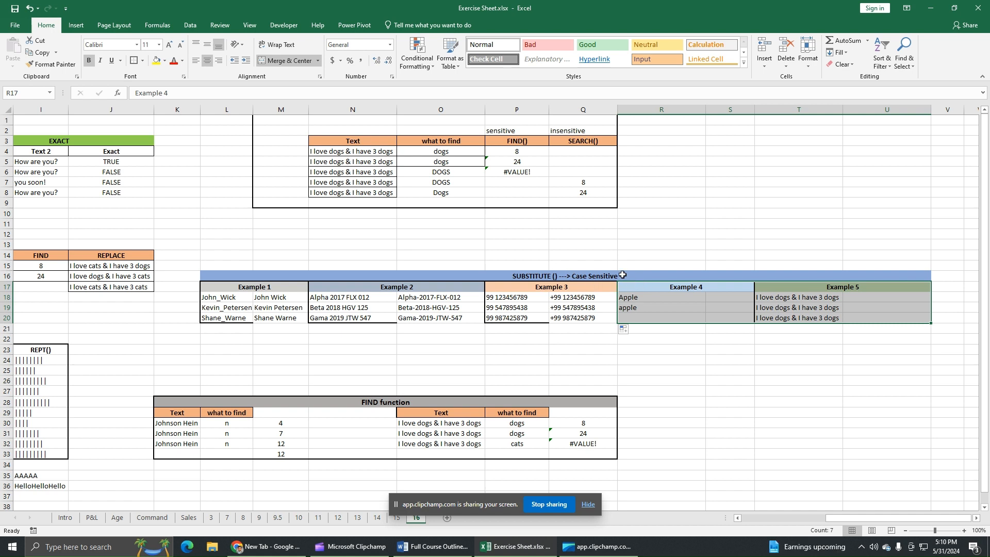
{"action": "left_click", "coordinate": [719, 300]}
{"action": "type", "text": "="}
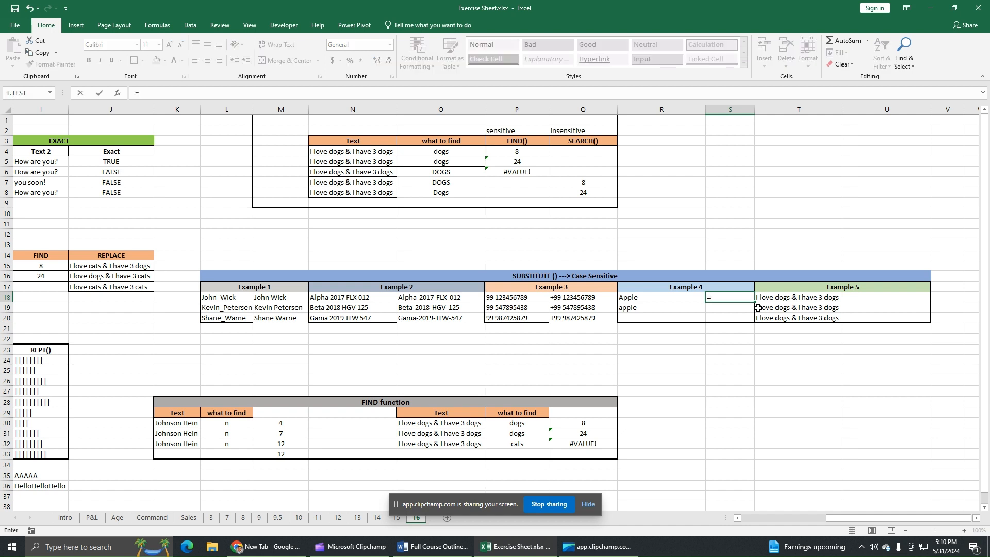
{"action": "type", "text": "SUBS"}
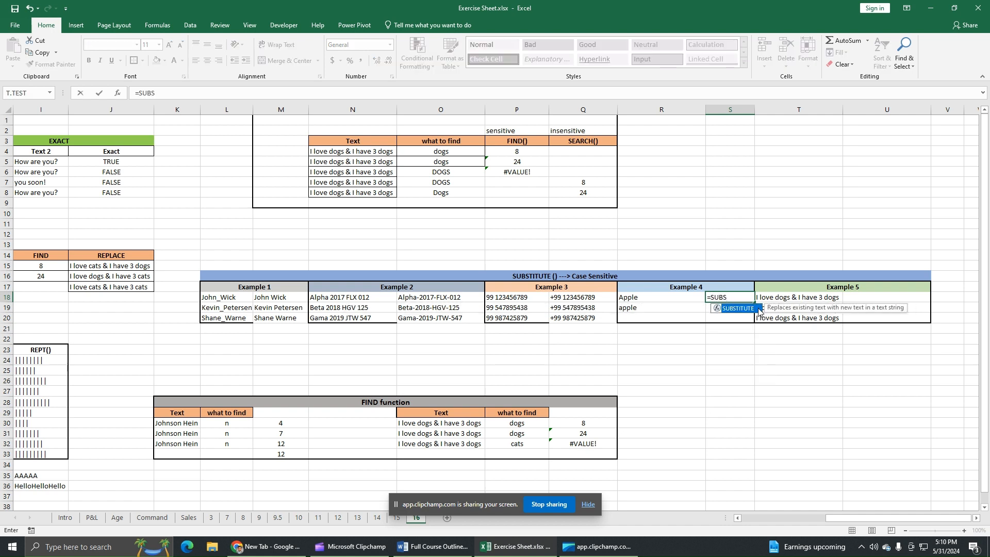
{"action": "double_click", "coordinate": [745, 310]}
{"action": "left_click", "coordinate": [657, 300]}
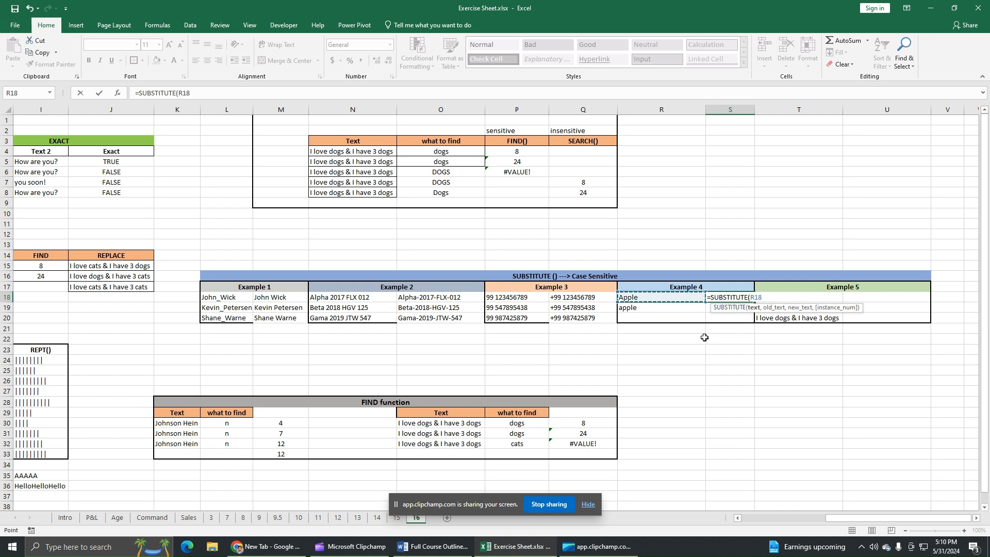
{"action": "type", "text": ","}
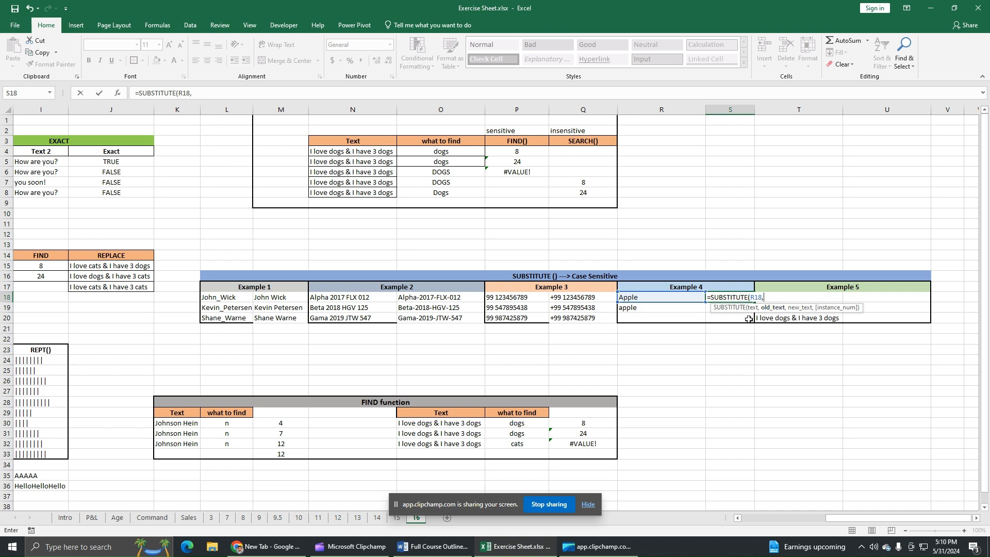
{"action": "type", "text": "\"apple\","}
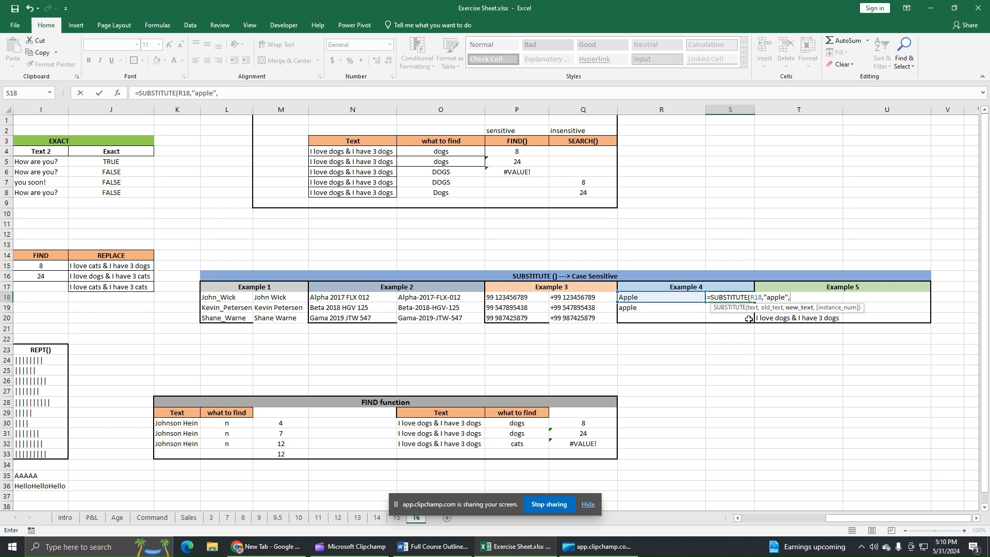
{"action": "type", "text": "\"orange\")"}
{"action": "key", "text": "ctrl+Return"}
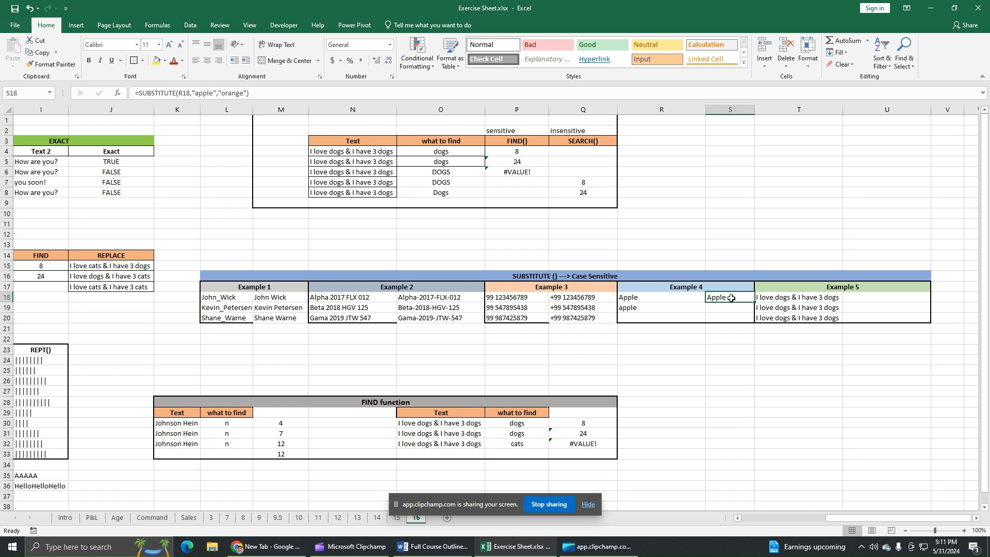
{"action": "left_click_drag", "start_coordinate": [754, 304], "coordinate": [755, 311]}
- Compare the source text in R19 with the SUBSTITUTE formula and result in S19
{"action": "left_click", "coordinate": [666, 308]}
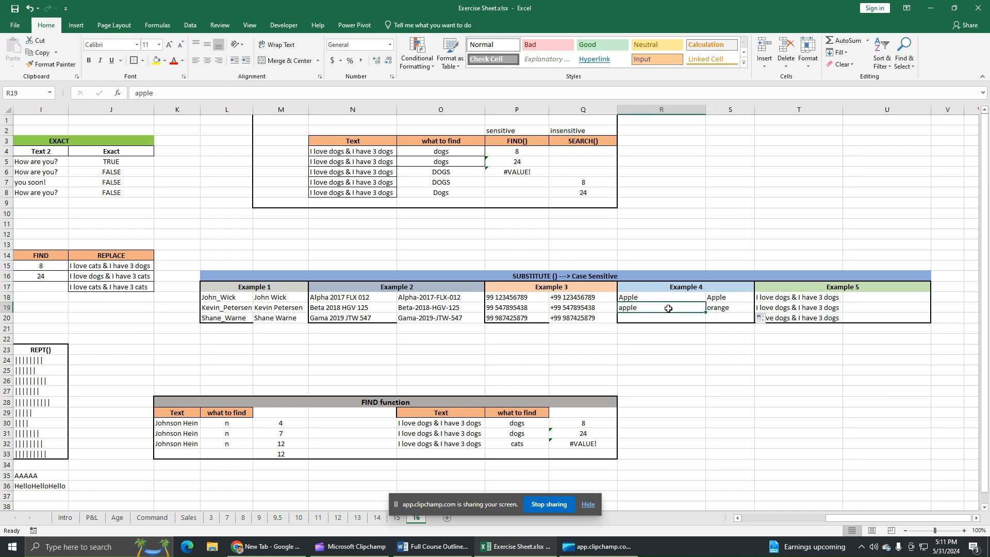
{"action": "left_click", "coordinate": [712, 308]}
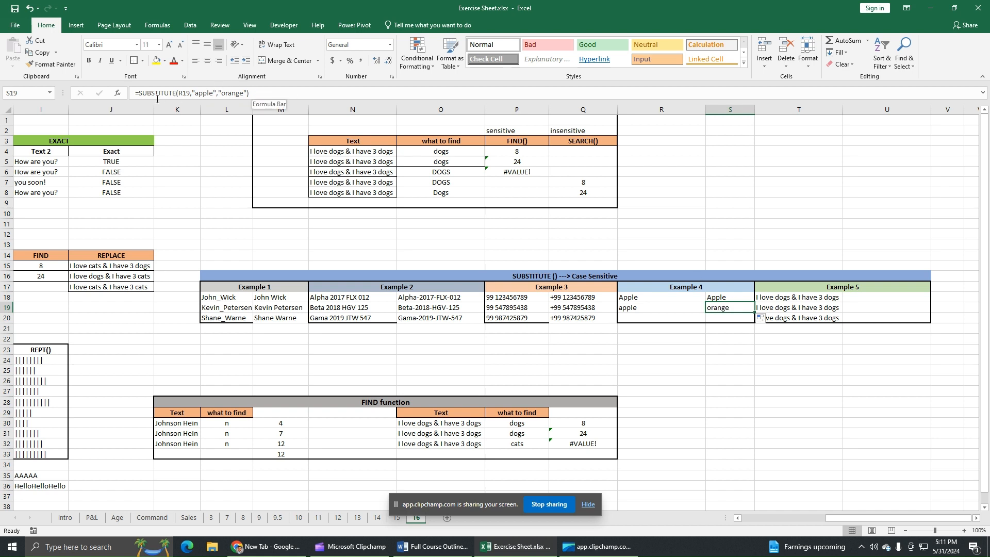
{"action": "left_click", "coordinate": [629, 309]}
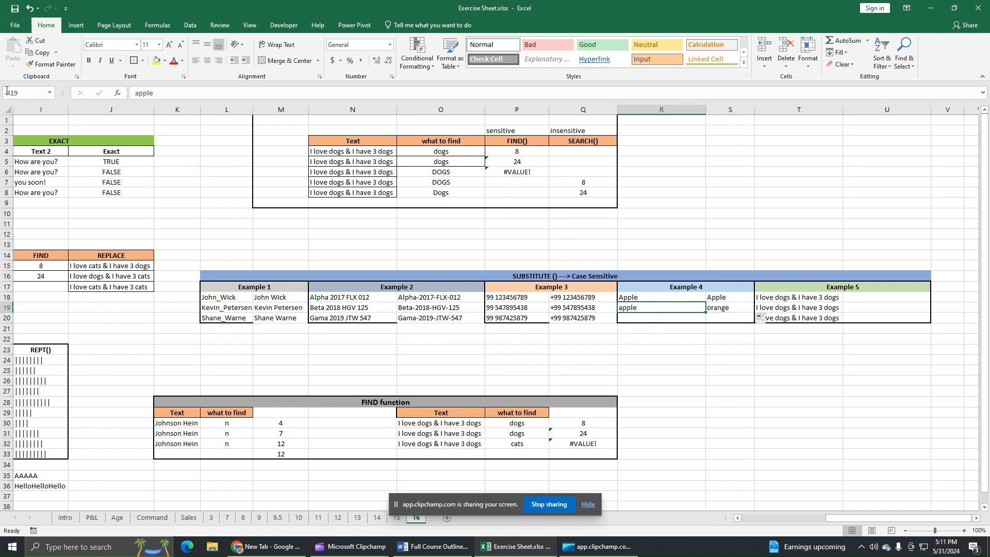
{"action": "left_click", "coordinate": [722, 307]}
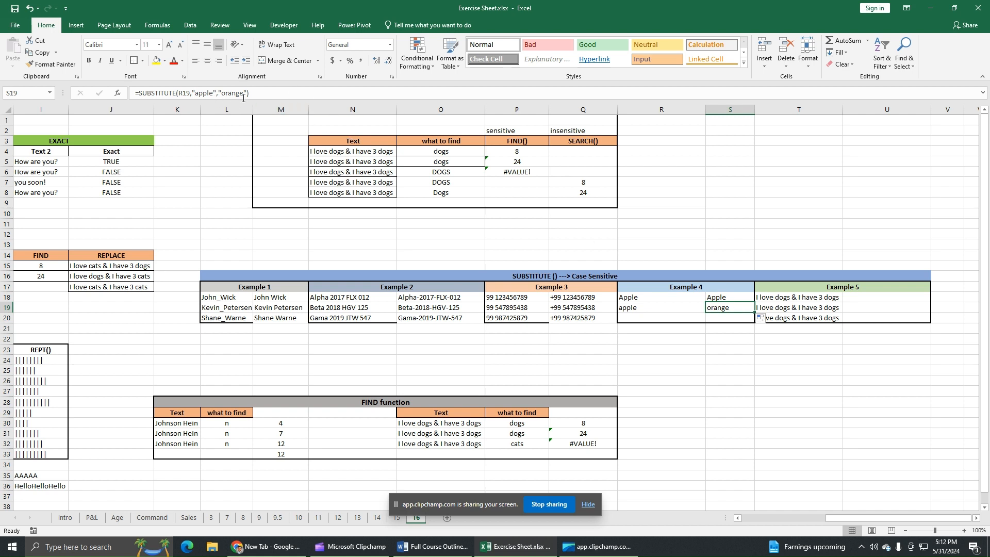
{"action": "left_click", "coordinate": [783, 359]}
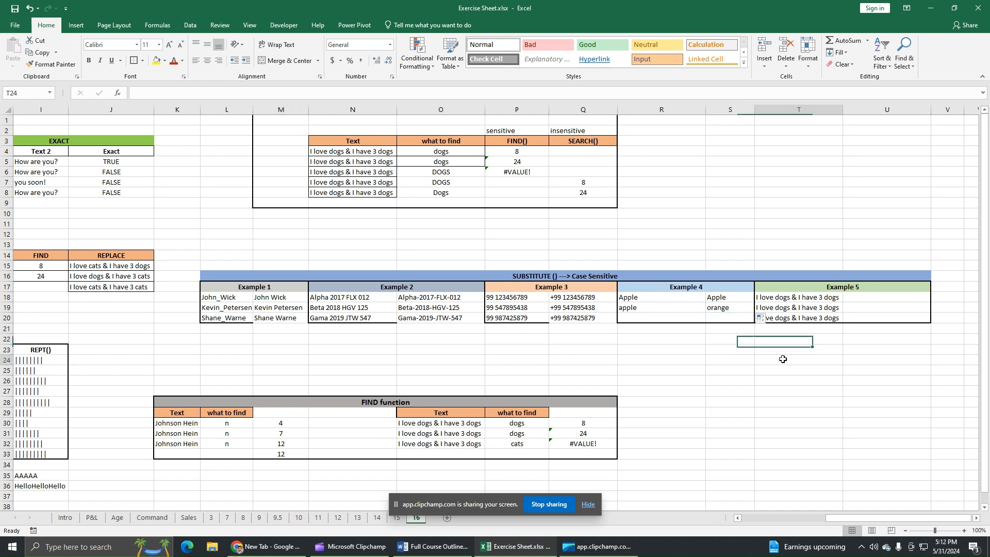
- Enter =SUBSTITUTE(T18,"dogs","cats") in U18 for Example 5, and compare the result with the source sentence
{"action": "left_click", "coordinate": [862, 300]}
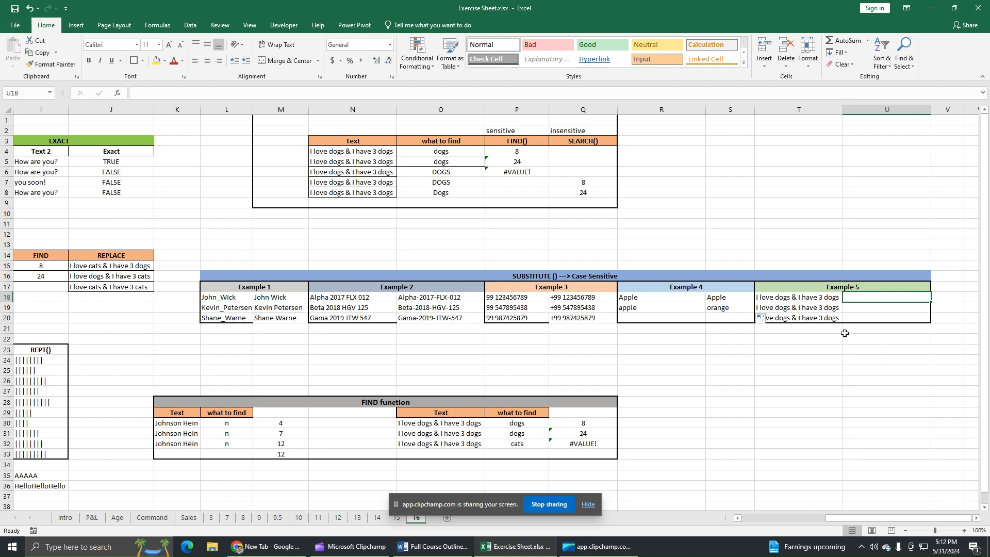
{"action": "type", "text": "=SUBS"}
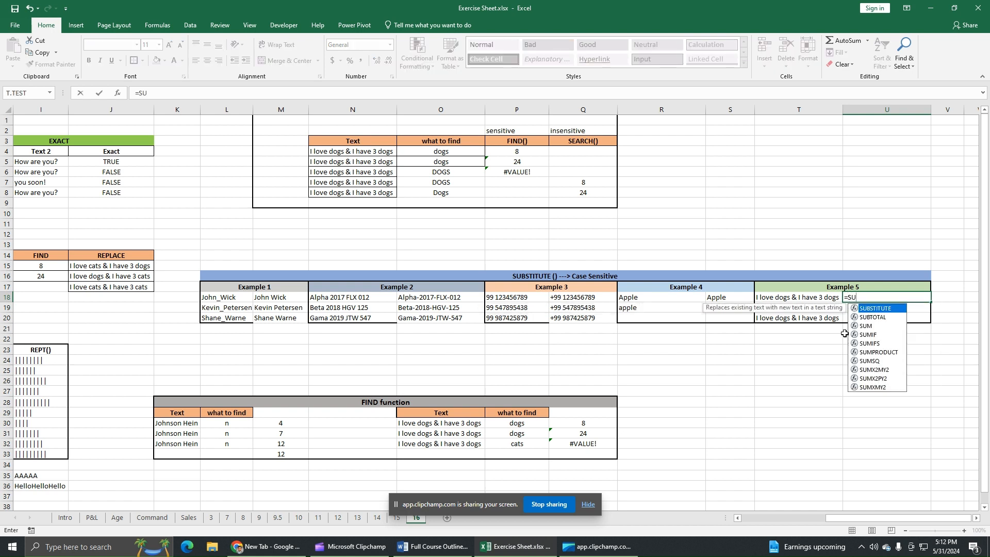
{"action": "double_click", "coordinate": [885, 310]}
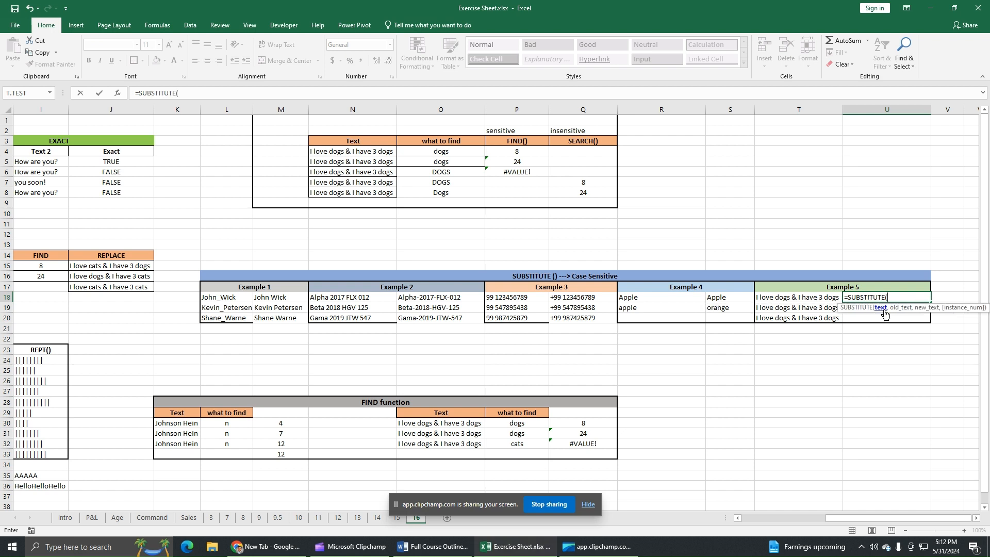
{"action": "left_click", "coordinate": [802, 298]}
{"action": "type", "text": ","}
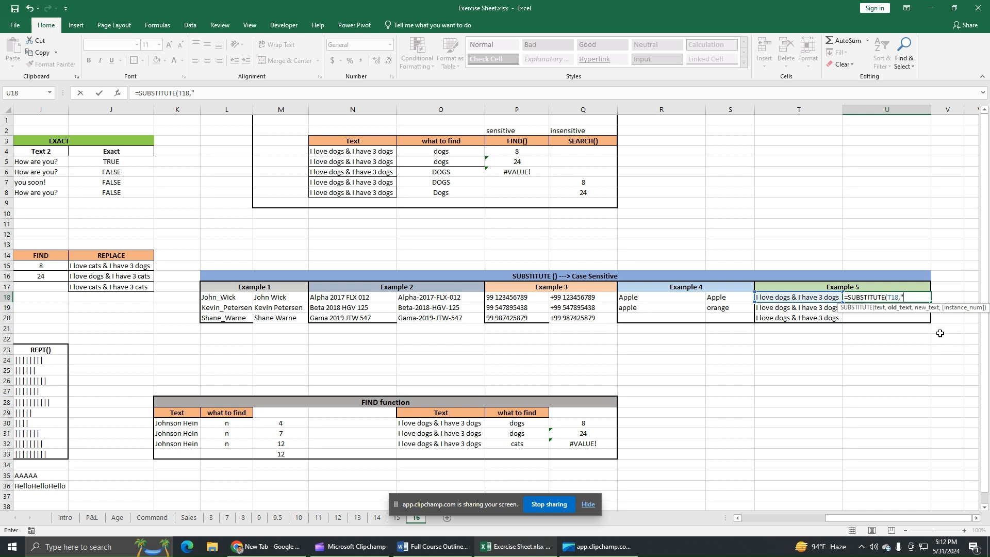
{"action": "type", "text": "\"dogs\","}
{"action": "type", "text": "\"ca"}
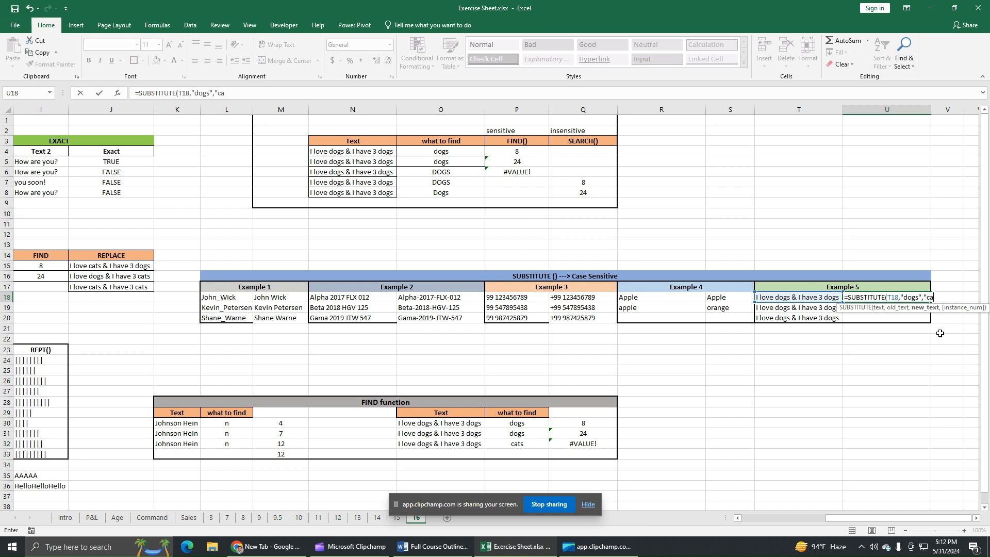
{"action": "type", "text": "ts\")"}
{"action": "key", "text": "Return"}
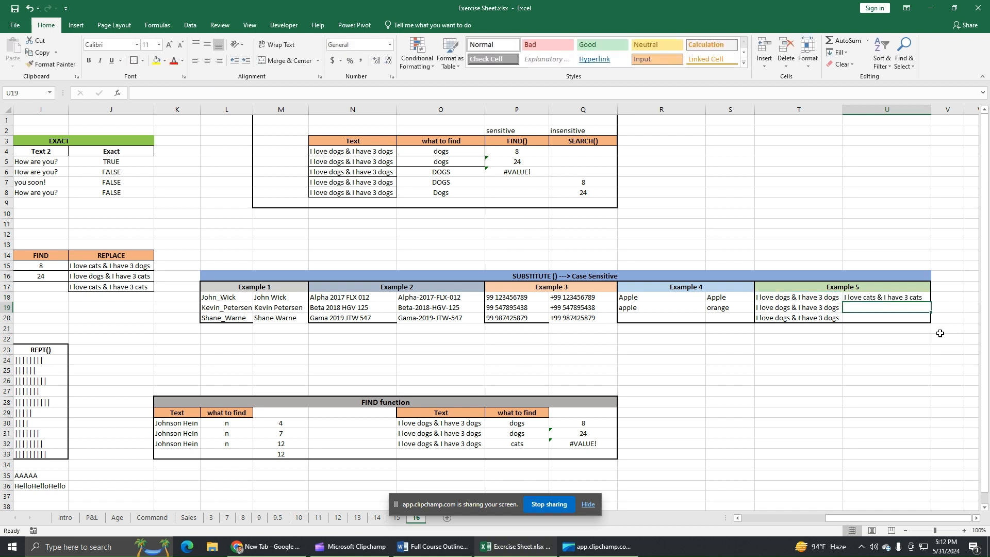
{"action": "left_click", "coordinate": [823, 299]}
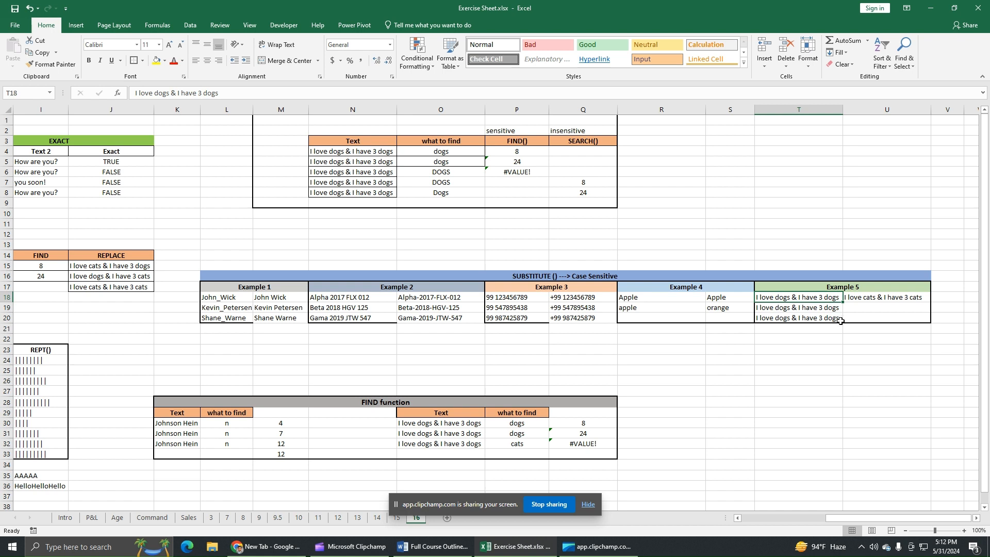
{"action": "left_click", "coordinate": [882, 298]}
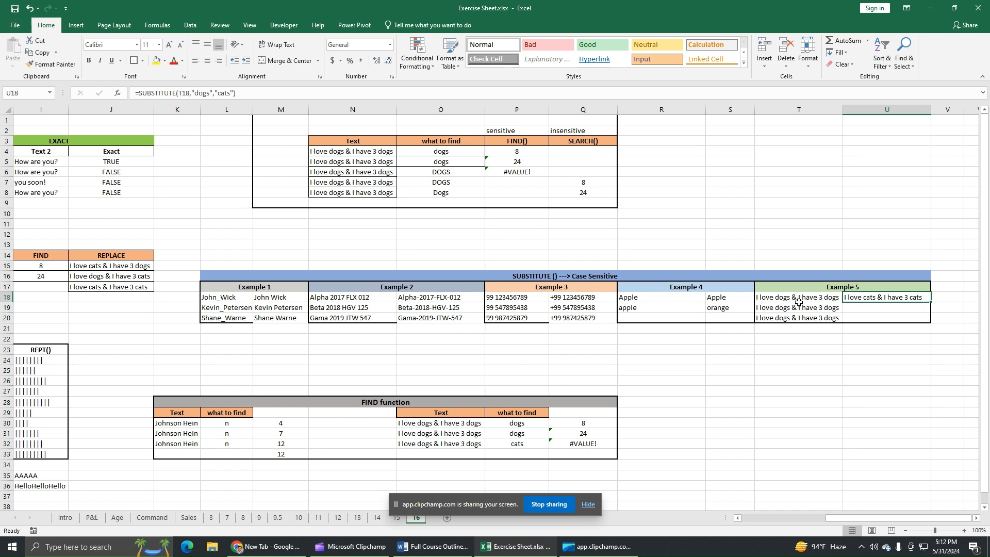
- Enter =SUBSTITUTE(T19,"dogs","cats",2) in U19 to replace only the second instance of dogs for Example 5
{"action": "left_click", "coordinate": [874, 307]}
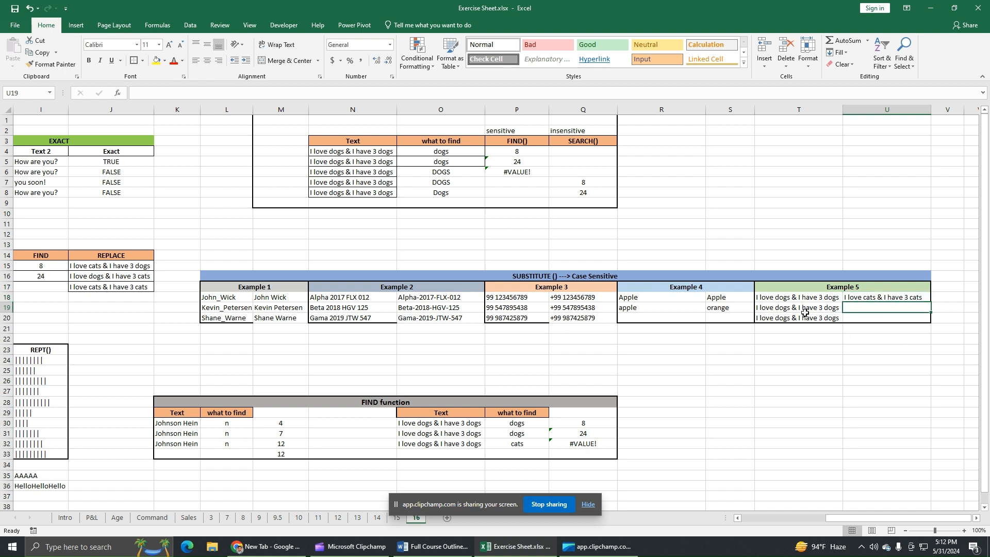
{"action": "left_click", "coordinate": [926, 300]}
{"action": "left_click", "coordinate": [922, 307]}
{"action": "type", "text": "=subs"}
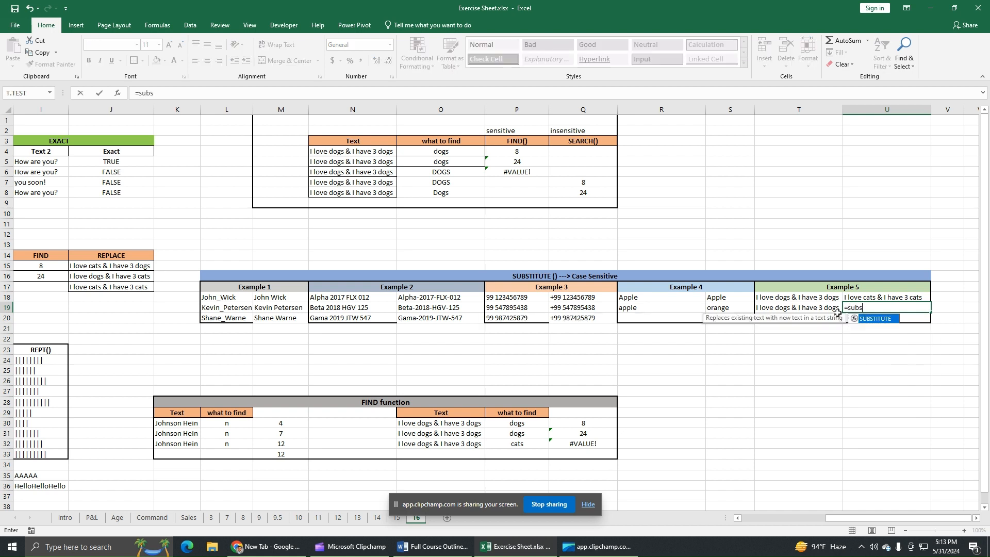
{"action": "double_click", "coordinate": [874, 321]}
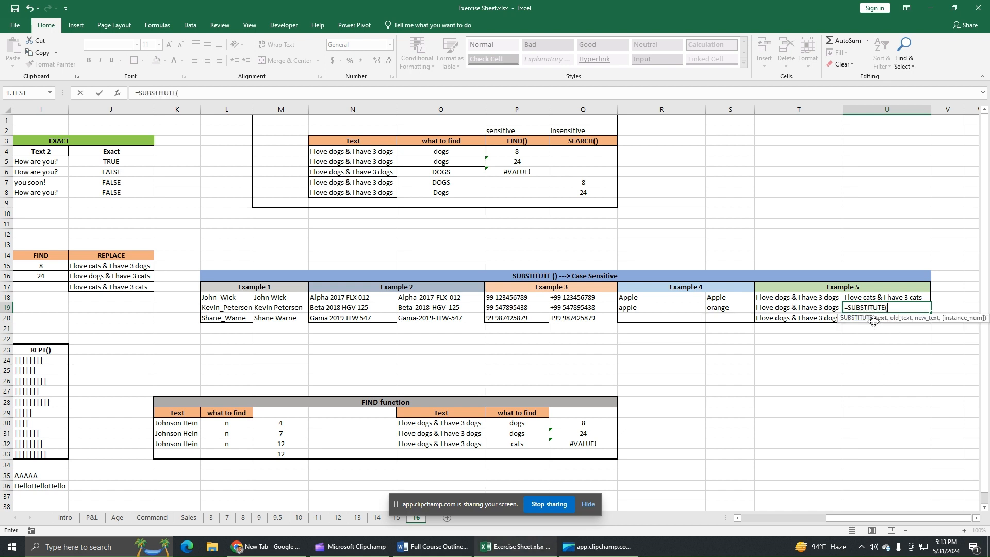
{"action": "left_click", "coordinate": [789, 309]}
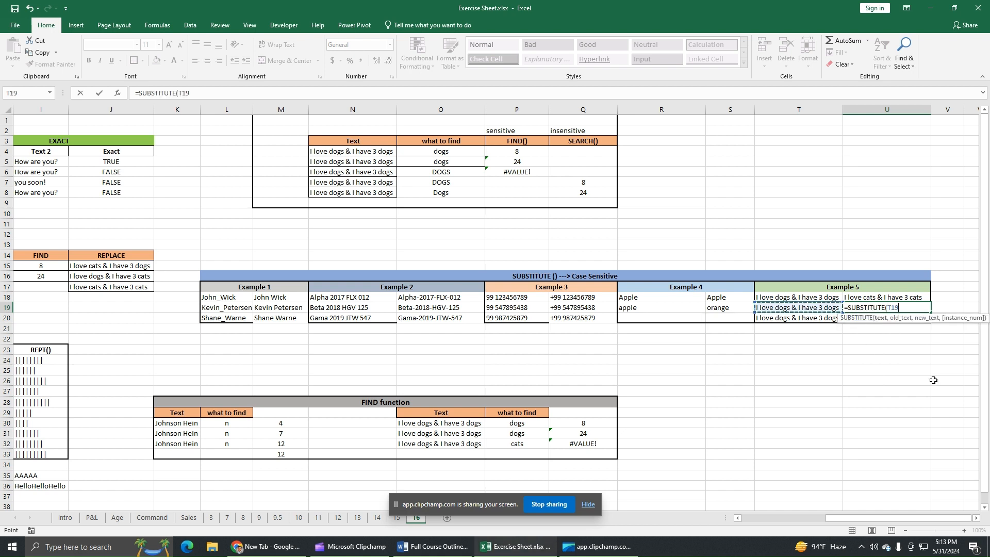
{"action": "type", "text": ",\"do"}
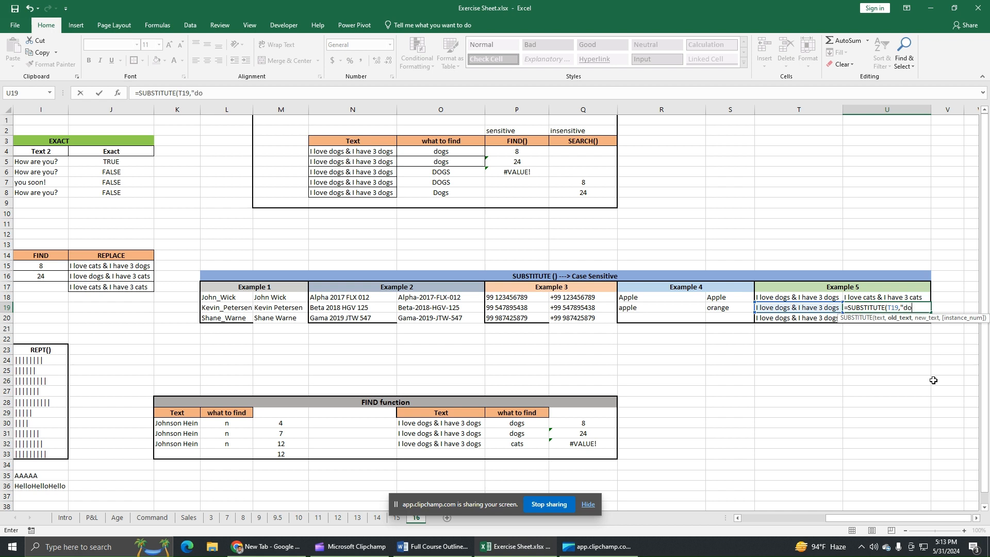
{"action": "key", "text": "BackSpace"}
{"action": "key", "text": "BackSpace"}
{"action": "type", "text": "dogs\",\""}
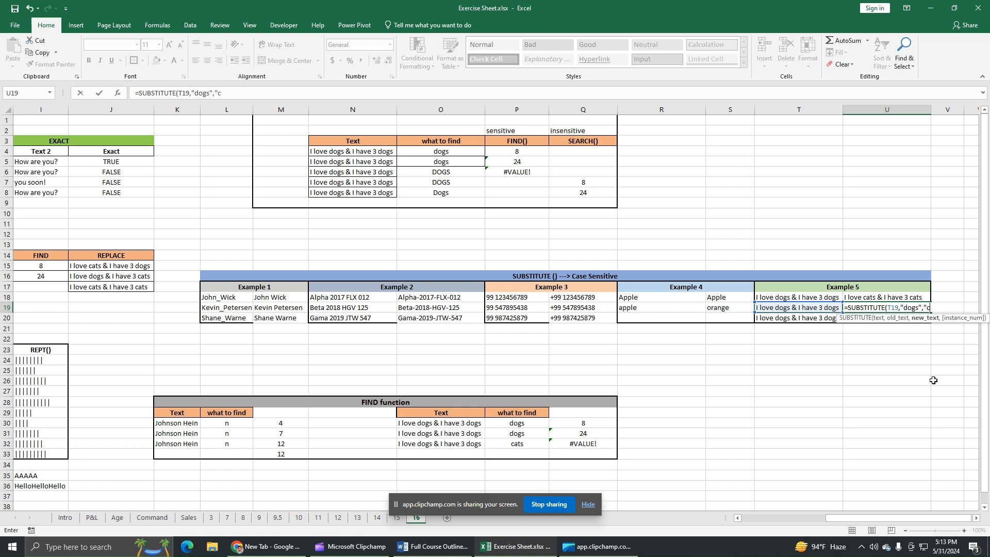
{"action": "type", "text": "cats\",2"}
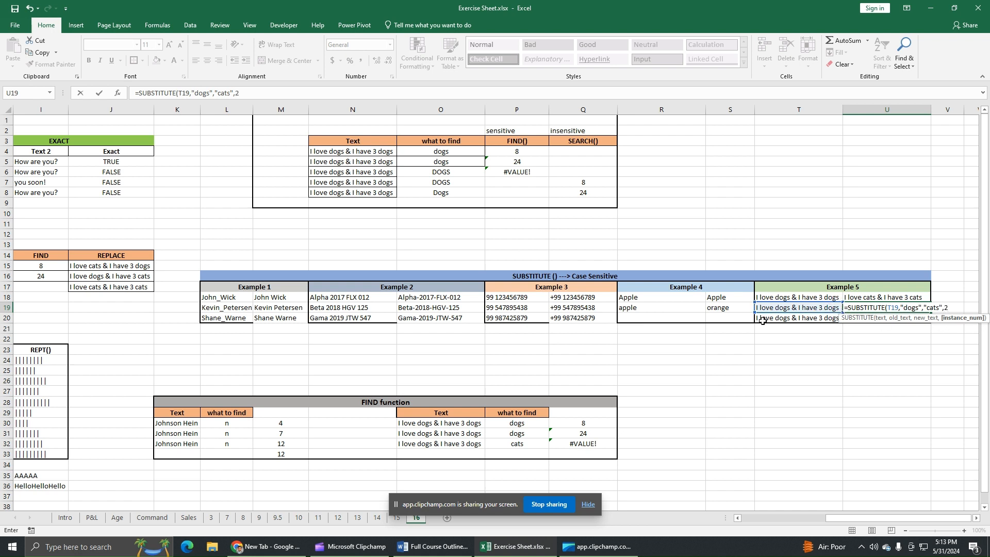
{"action": "type", "text": ")"}
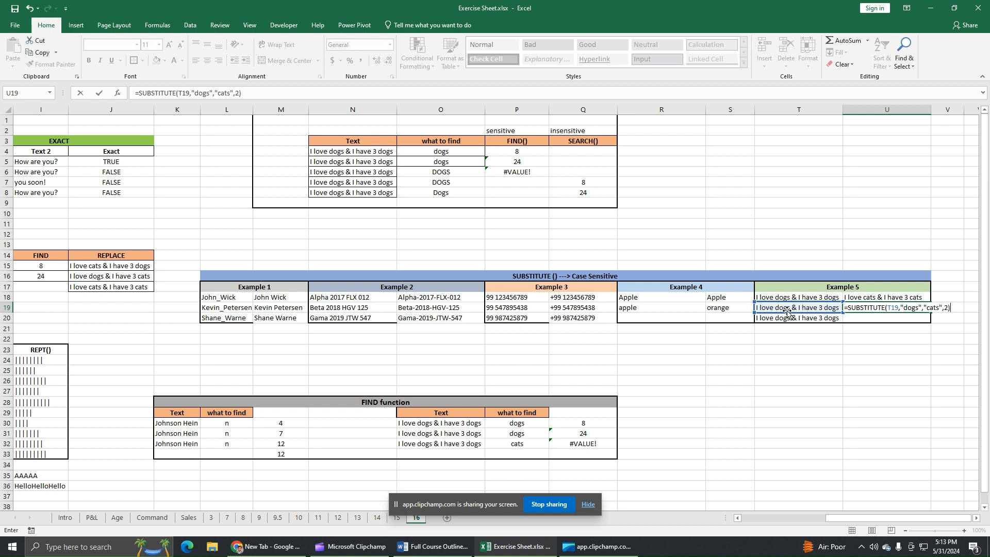
{"action": "key", "text": "Return"}
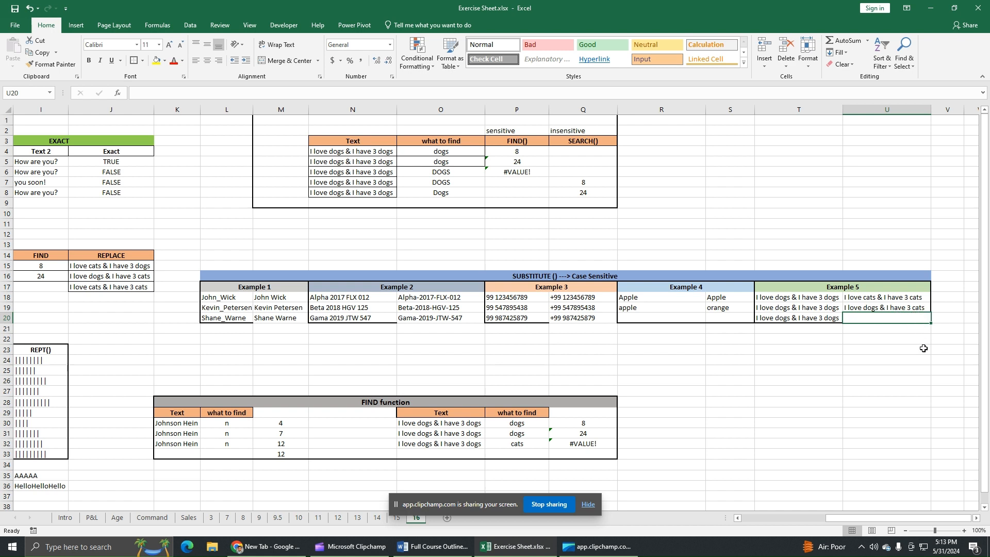
- Enter =SUBSTITUTE(T20,"DOGS","cats") in U20 to test case sensitivity in Example 5
{"action": "type", "text": "="}
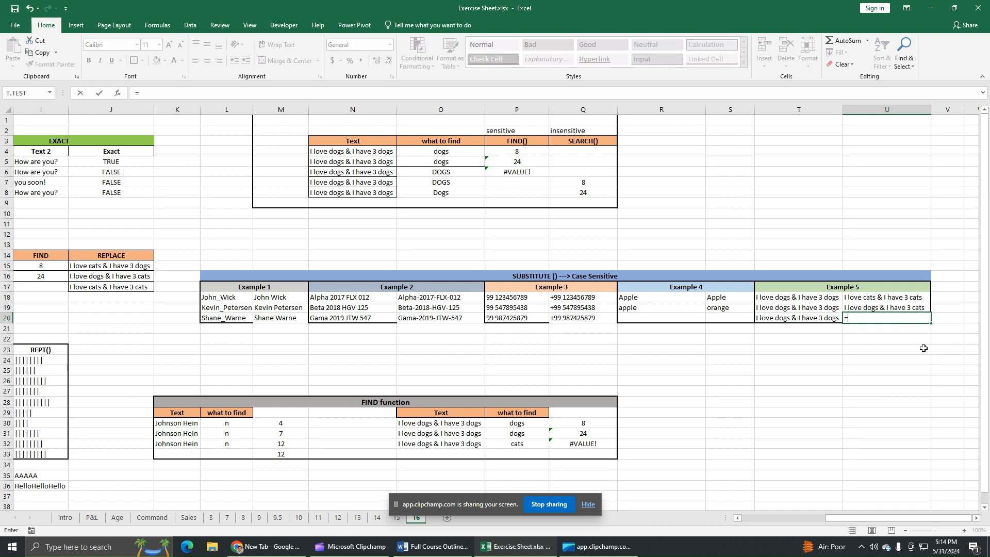
{"action": "type", "text": "subs"}
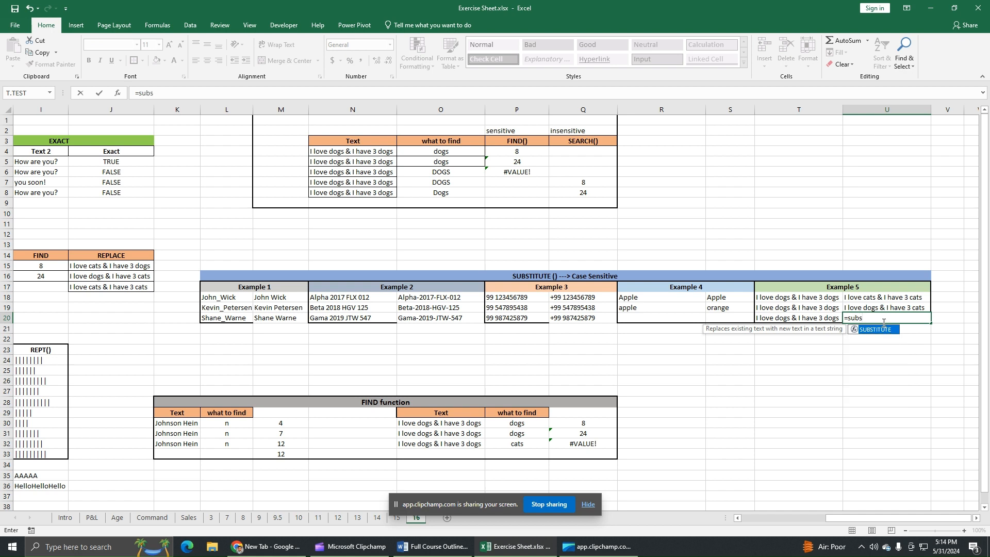
{"action": "double_click", "coordinate": [887, 330]}
{"action": "left_click", "coordinate": [815, 318]}
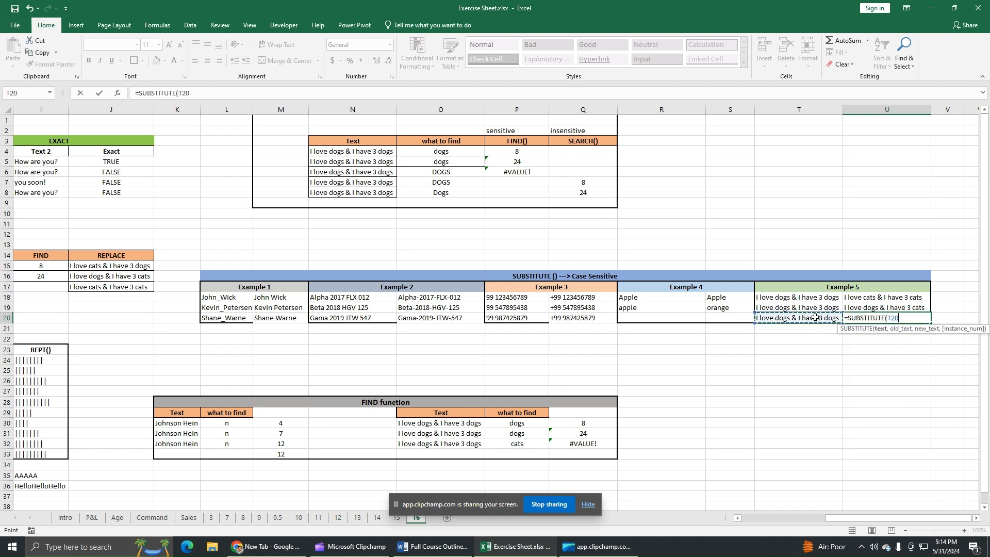
{"action": "type", "text": ","}
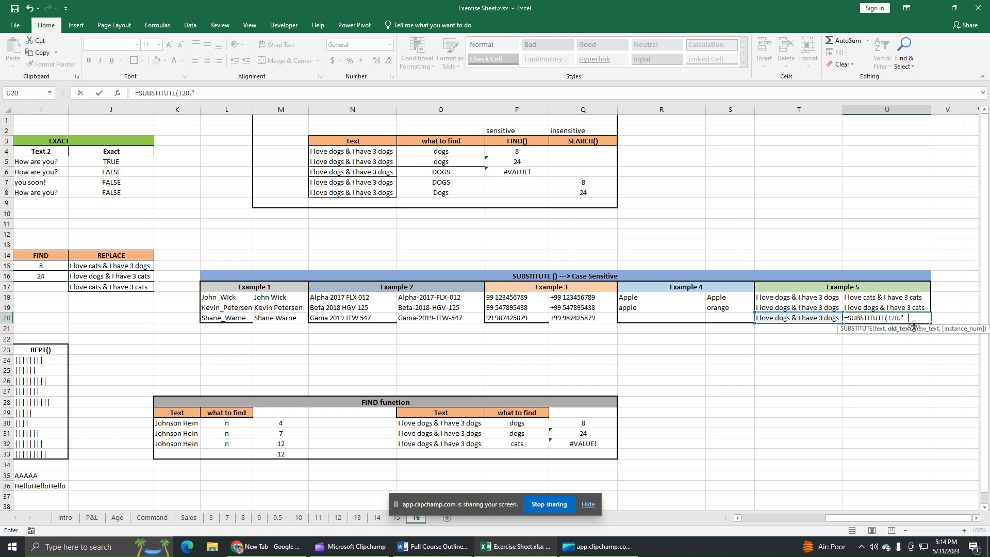
{"action": "type", "text": "OGS"}
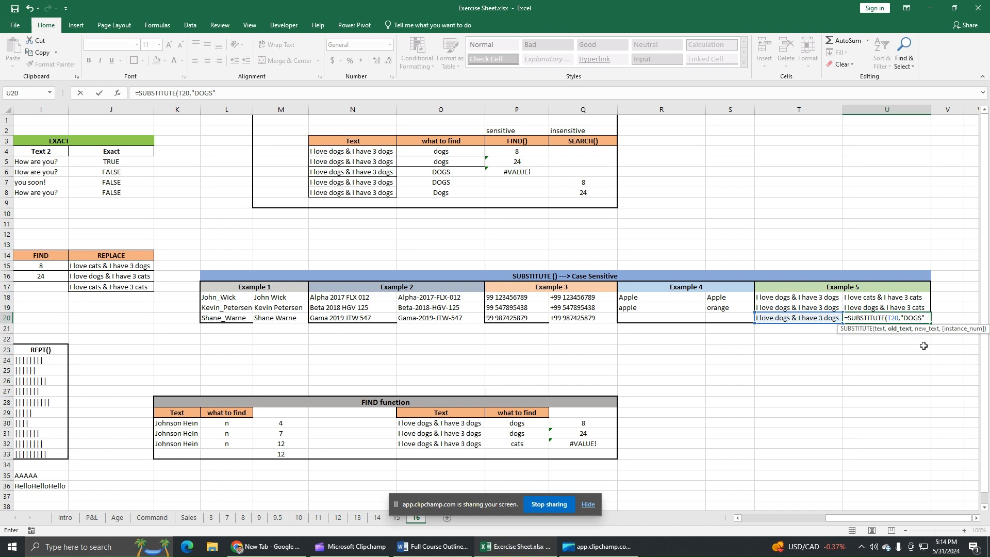
{"action": "type", "text": ",\"cats"}
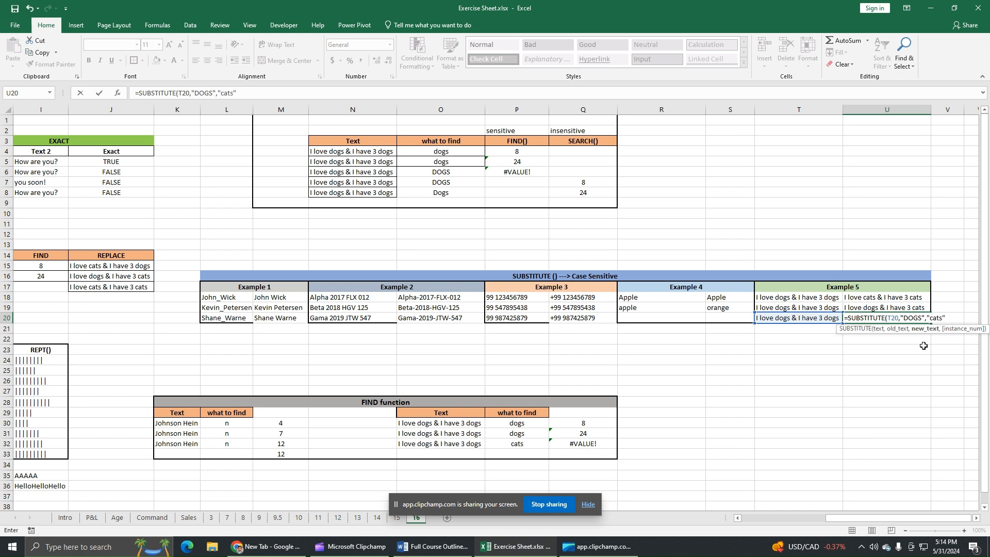
{"action": "type", "text": "\")"}
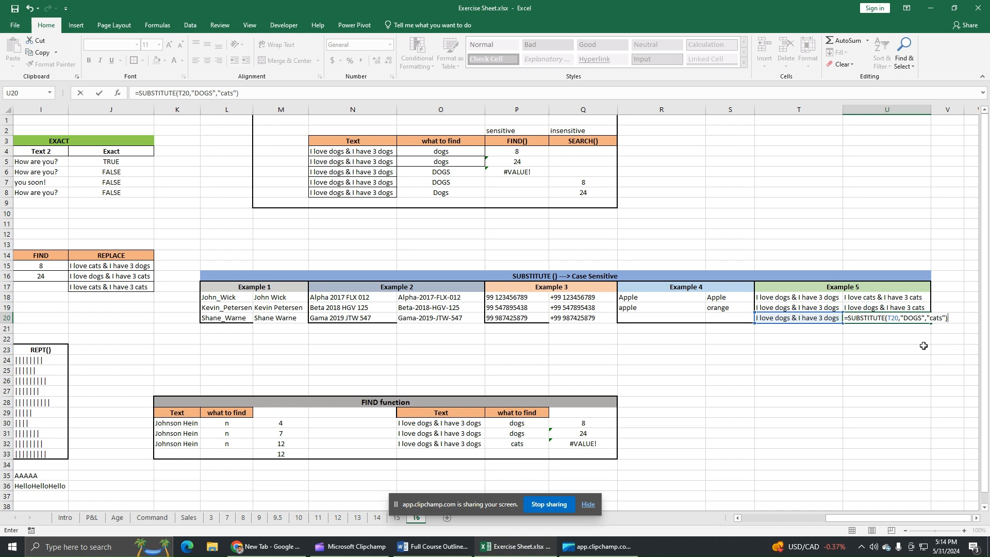
{"action": "key", "text": "Return"}
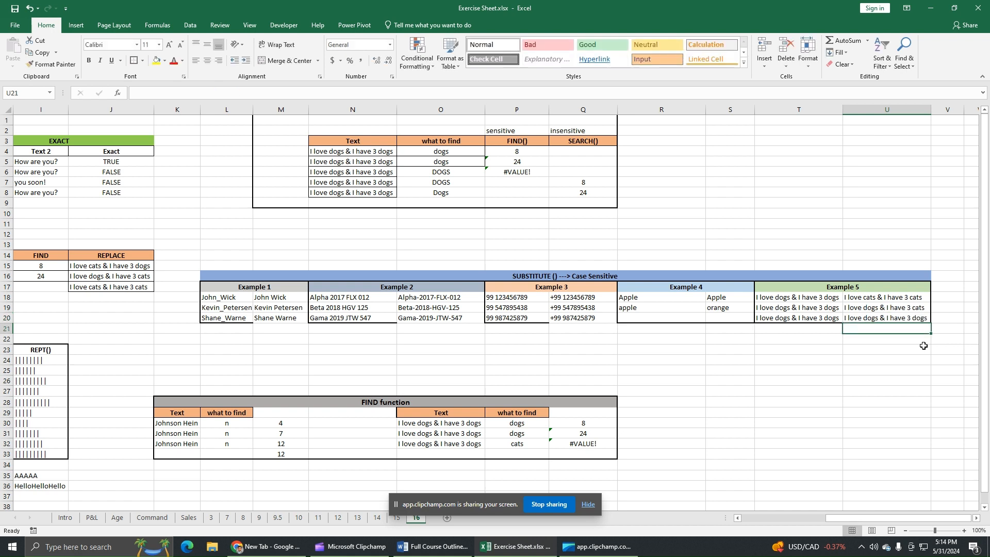
- Compare the source sentence in T20 with the SUBSTITUTE formula and result in U20
{"action": "left_click", "coordinate": [862, 320]}
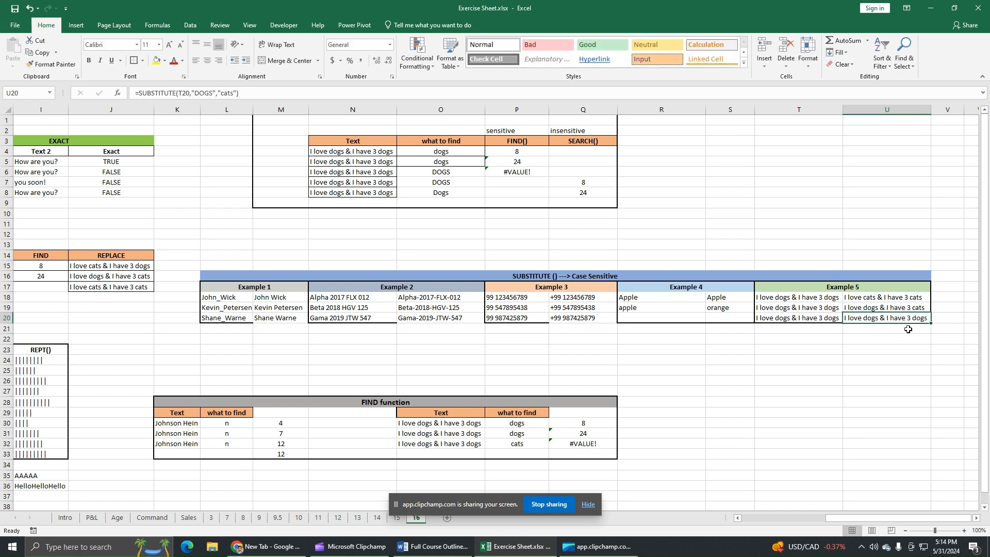
{"action": "left_click", "coordinate": [809, 319]}
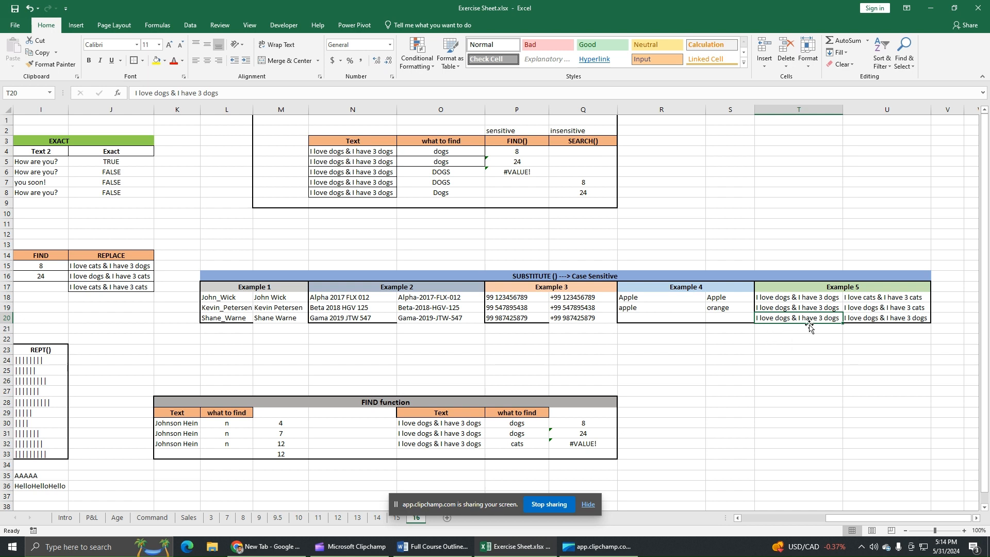
{"action": "left_click", "coordinate": [874, 320]}
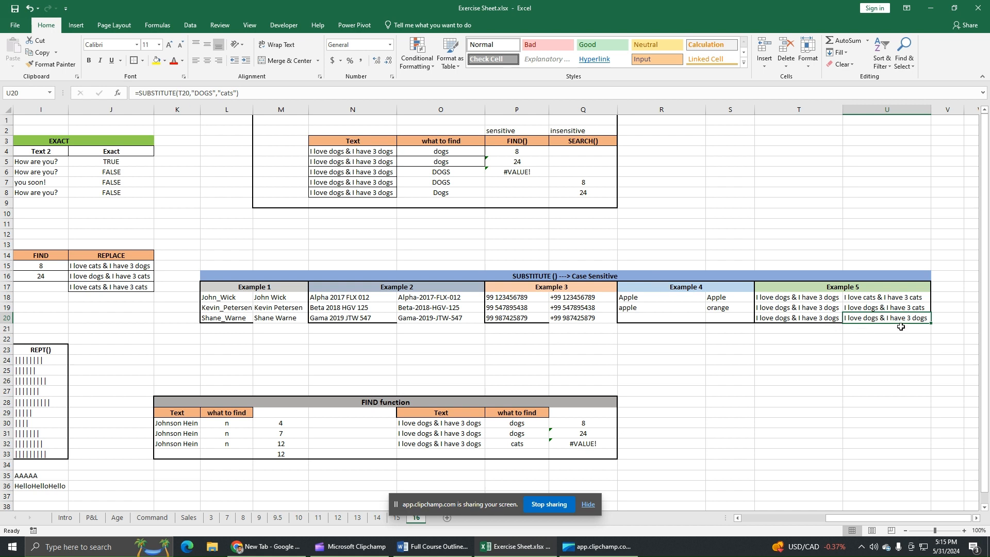
{"action": "left_click", "coordinate": [924, 361]}
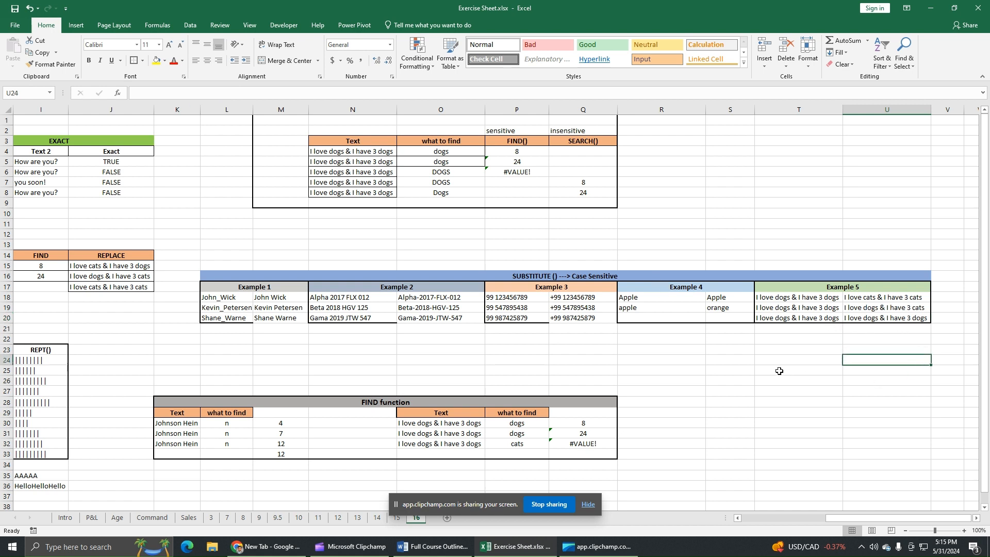